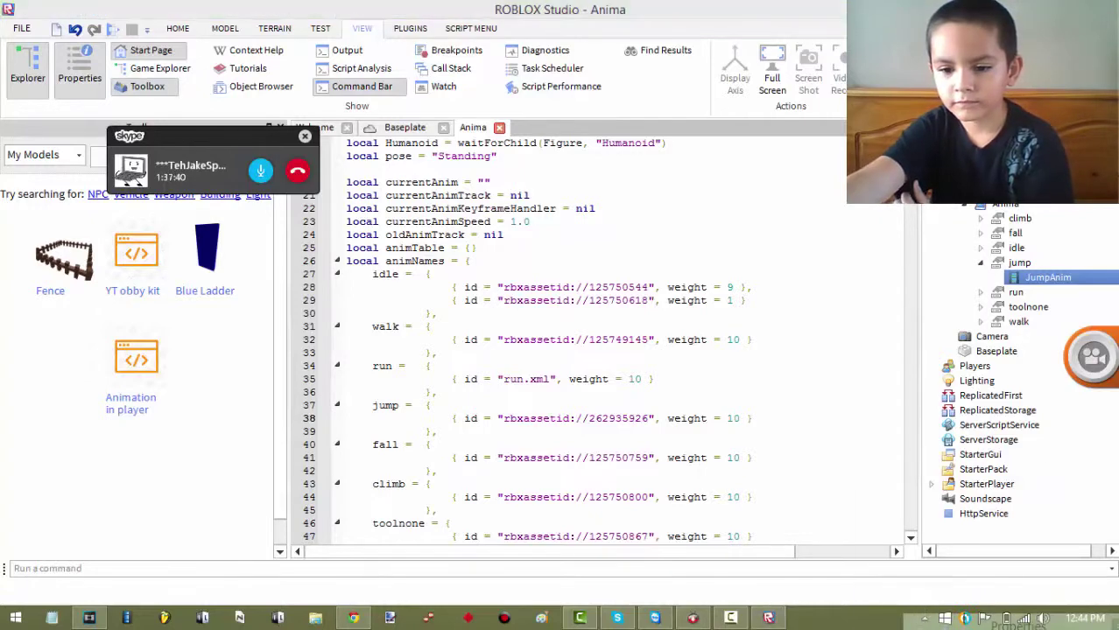
Set the Windows taskbar's location on screen to Top in the taskbar properties and confirm the change
right_click(855, 618)
left_click(902, 617)
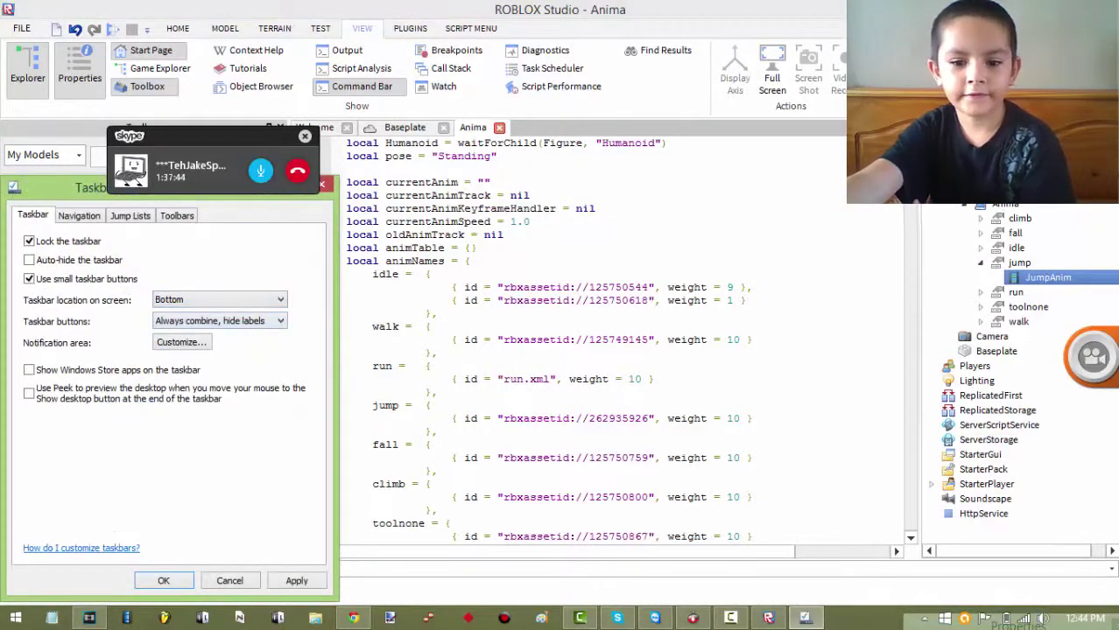
left_click(219, 300)
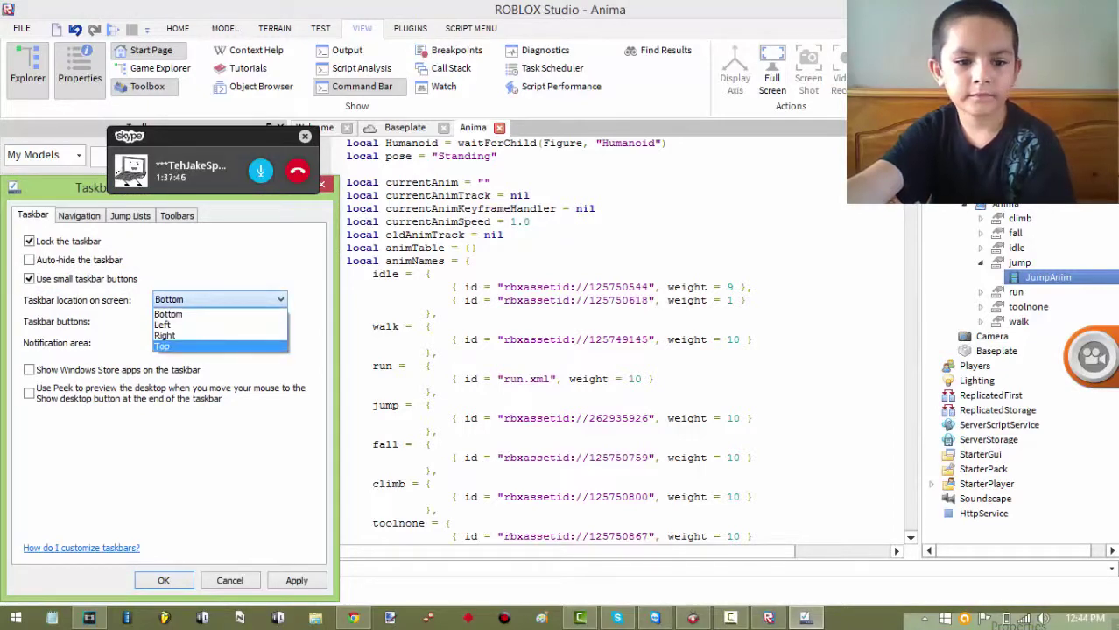
left_click(175, 341)
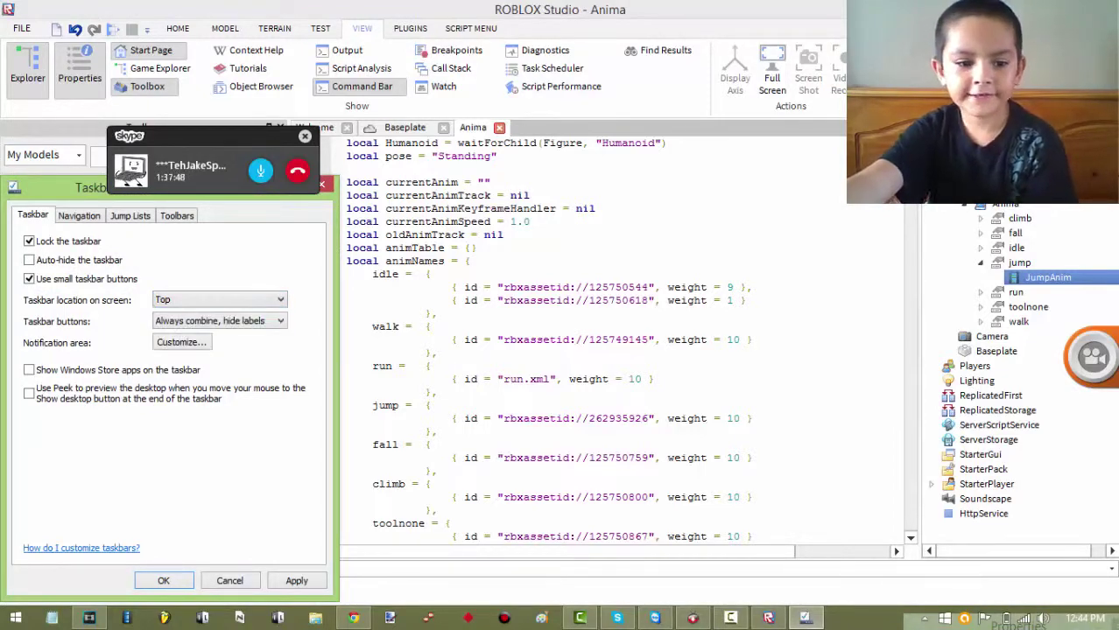
left_click(164, 581)
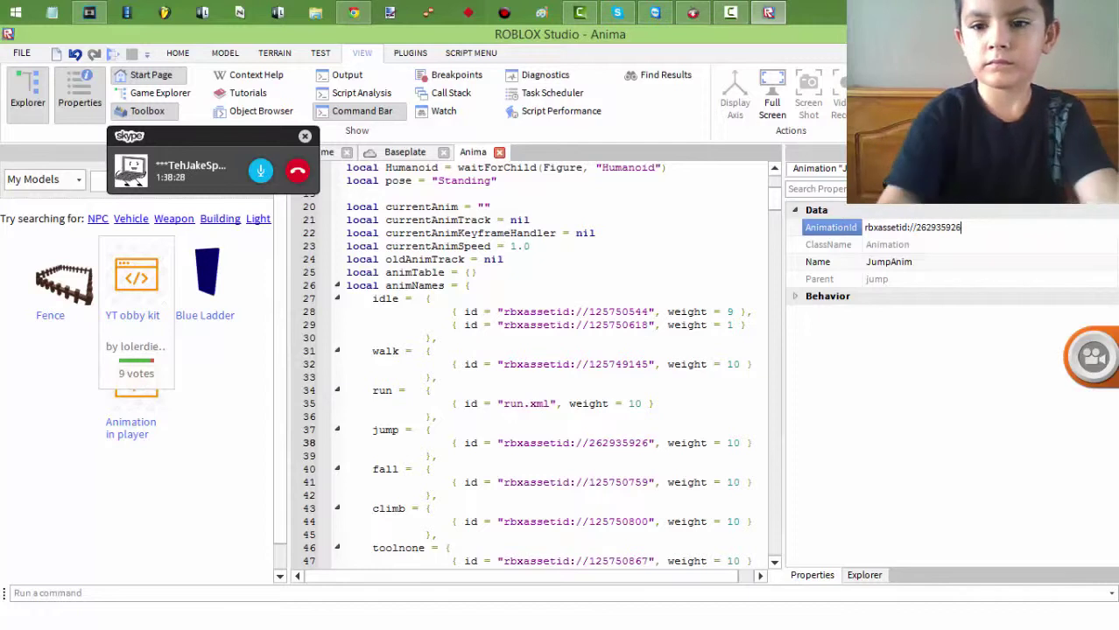
Show the Explorer object tree in place of the JumpAnim properties
left_click(865, 575)
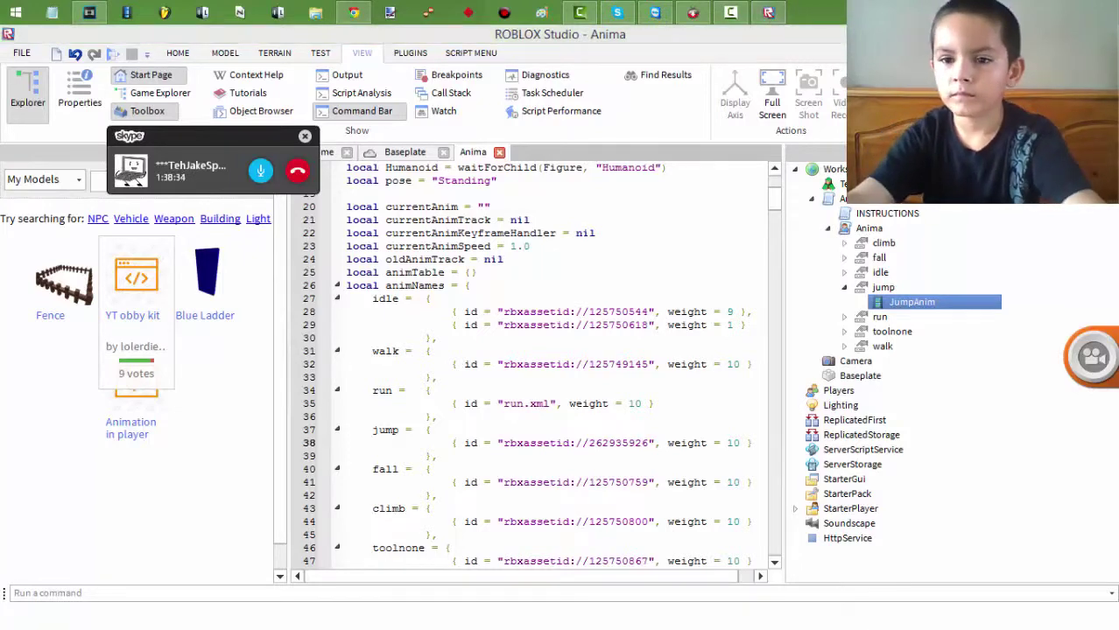
key("Escape")
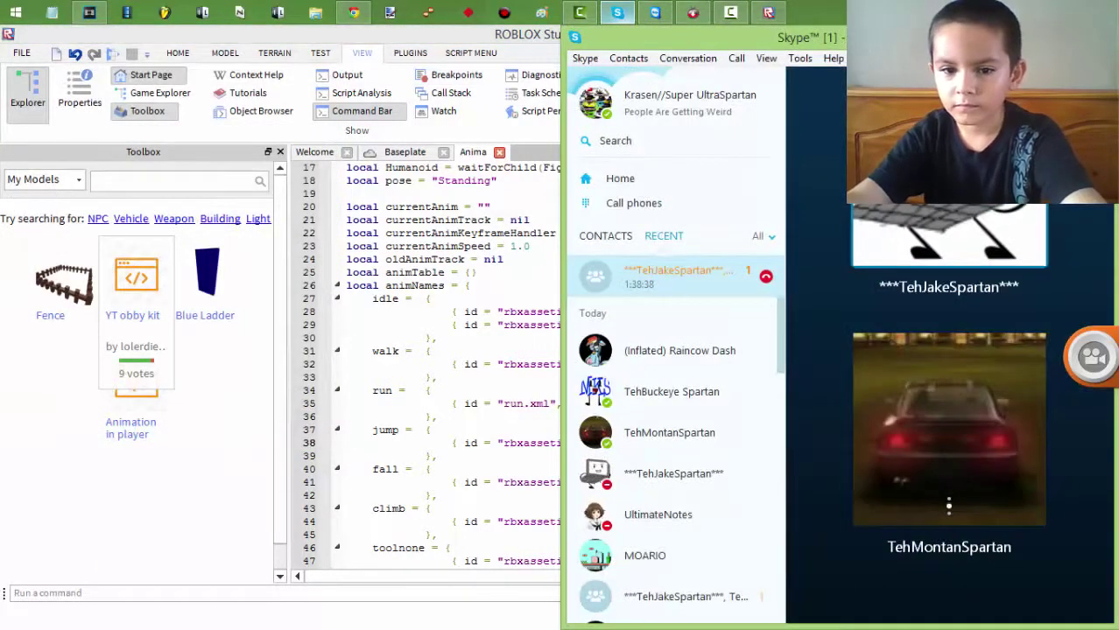
key("alt+Tab")
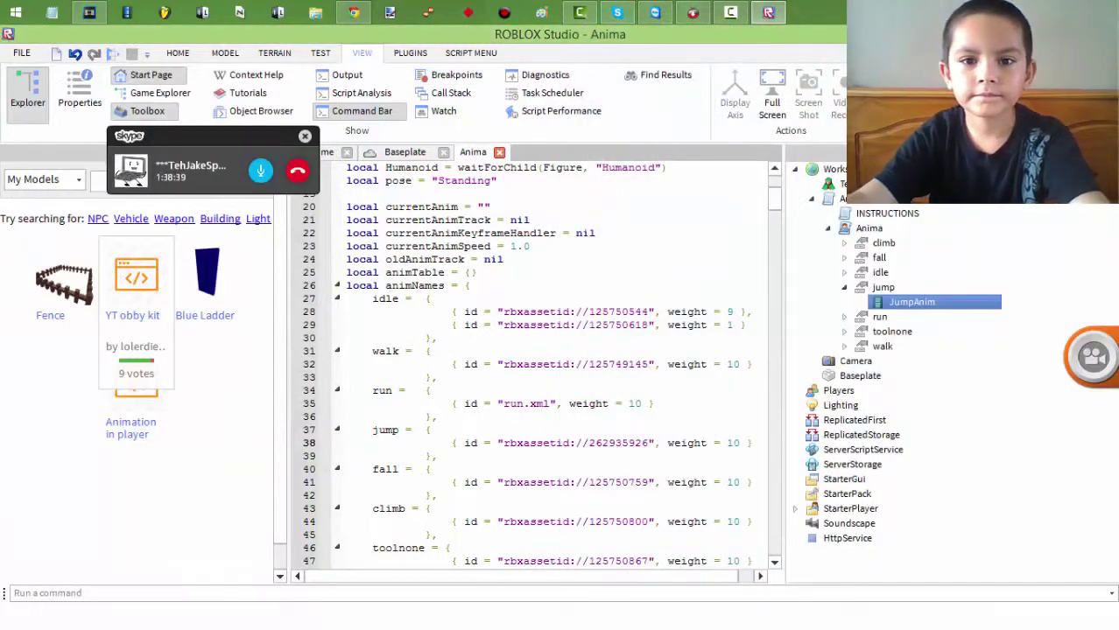
Switch to Skype, change the active group conversation's topic to LOL GROUP, and return to ROBLOX Studio
left_click(618, 12)
right_click(695, 263)
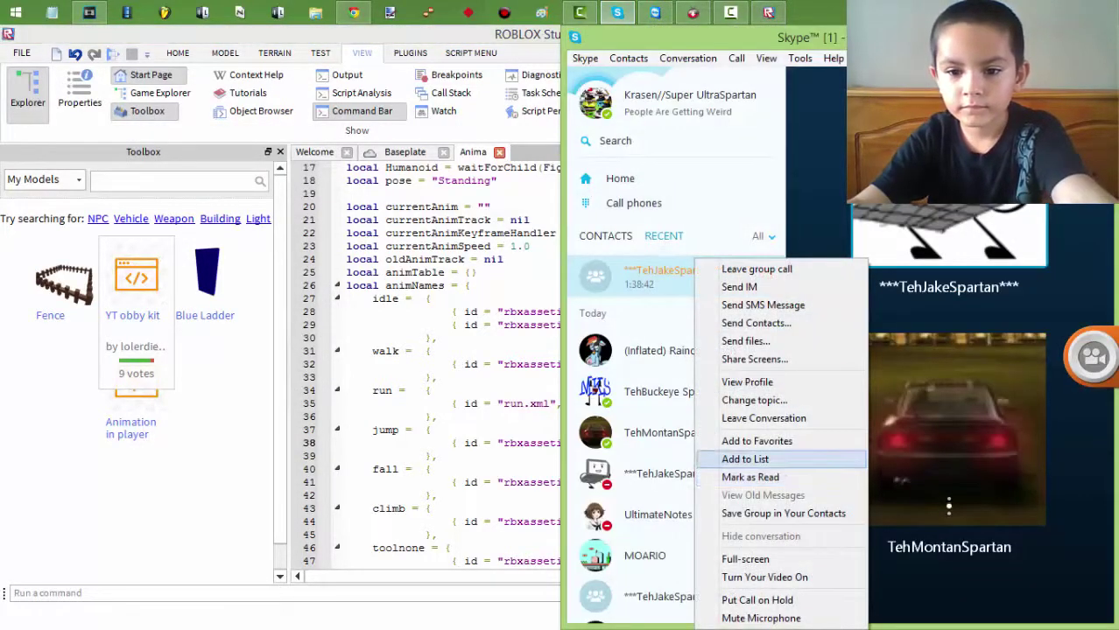
left_click(754, 400)
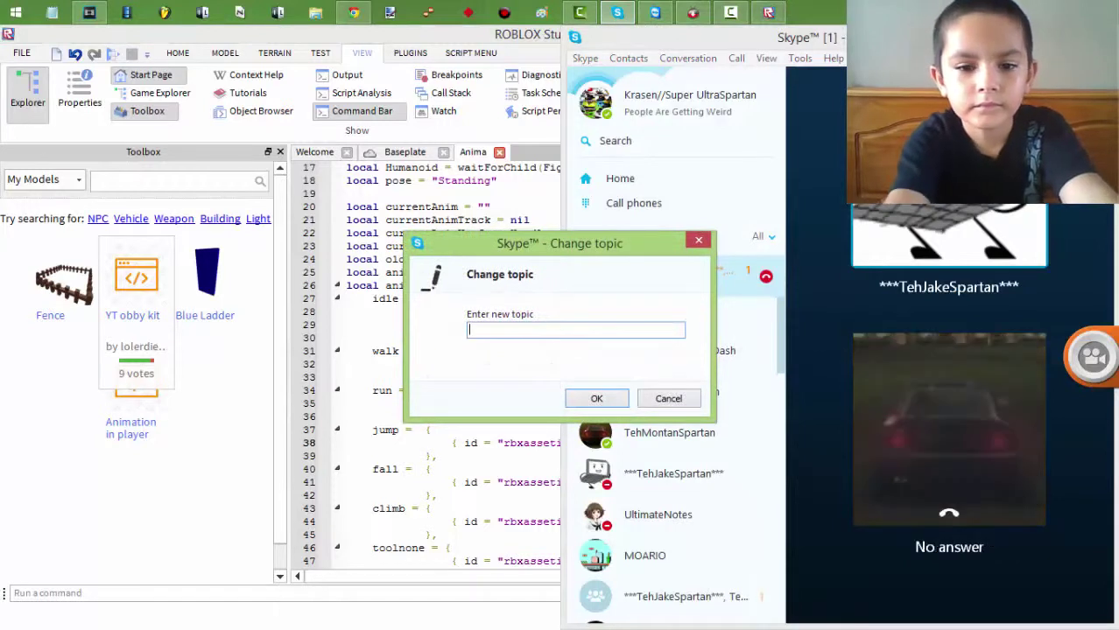
key("BackSpace")
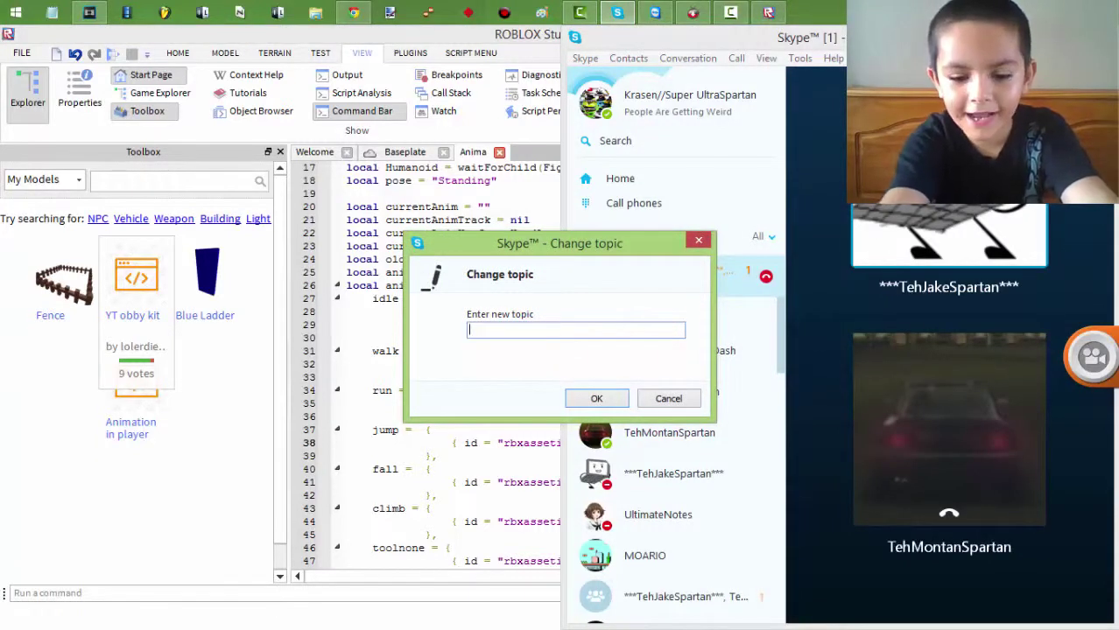
type("L ")
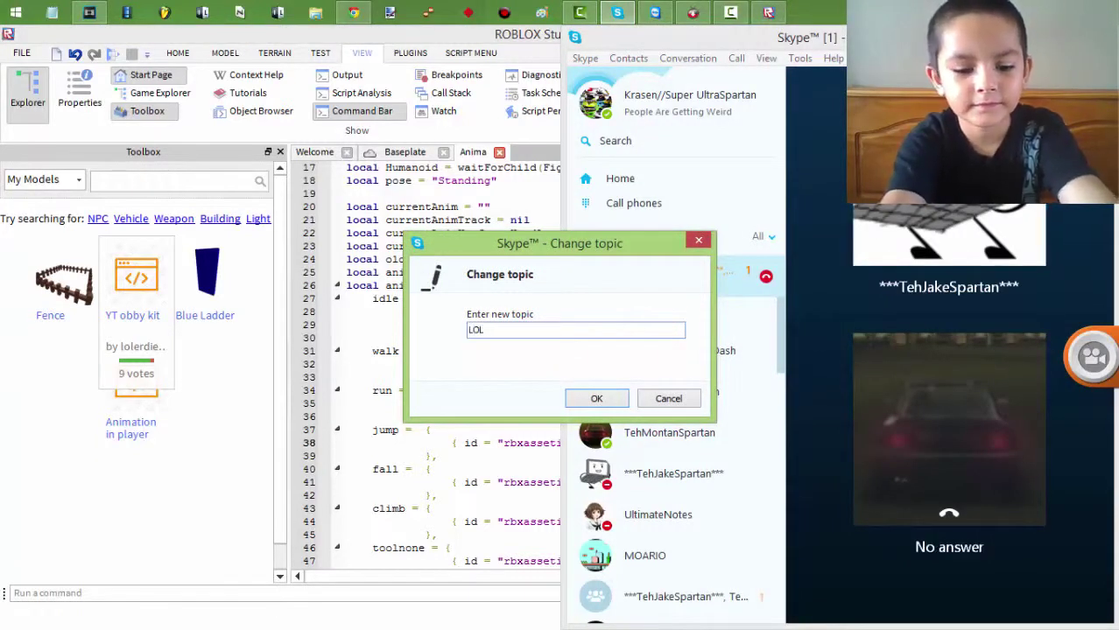
type("GROUP")
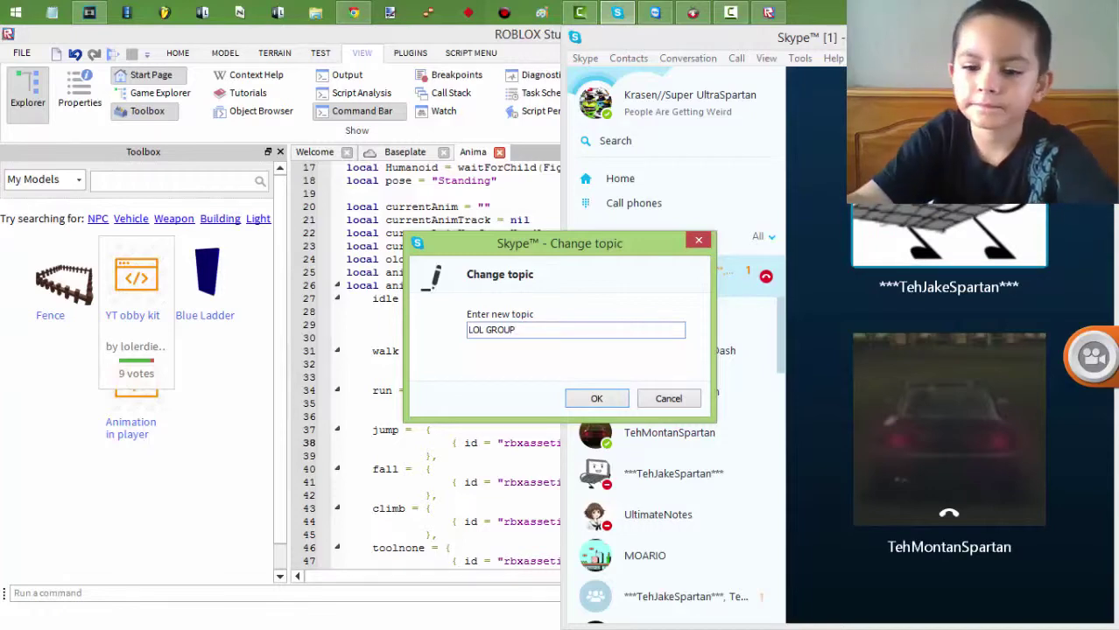
key("Return")
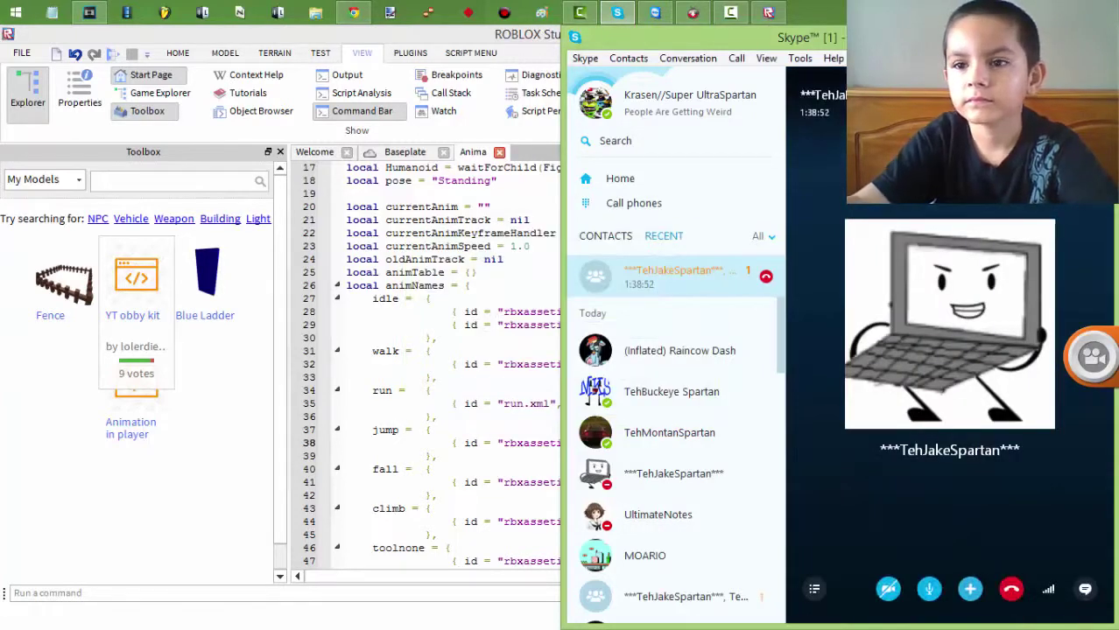
key("alt+Tab")
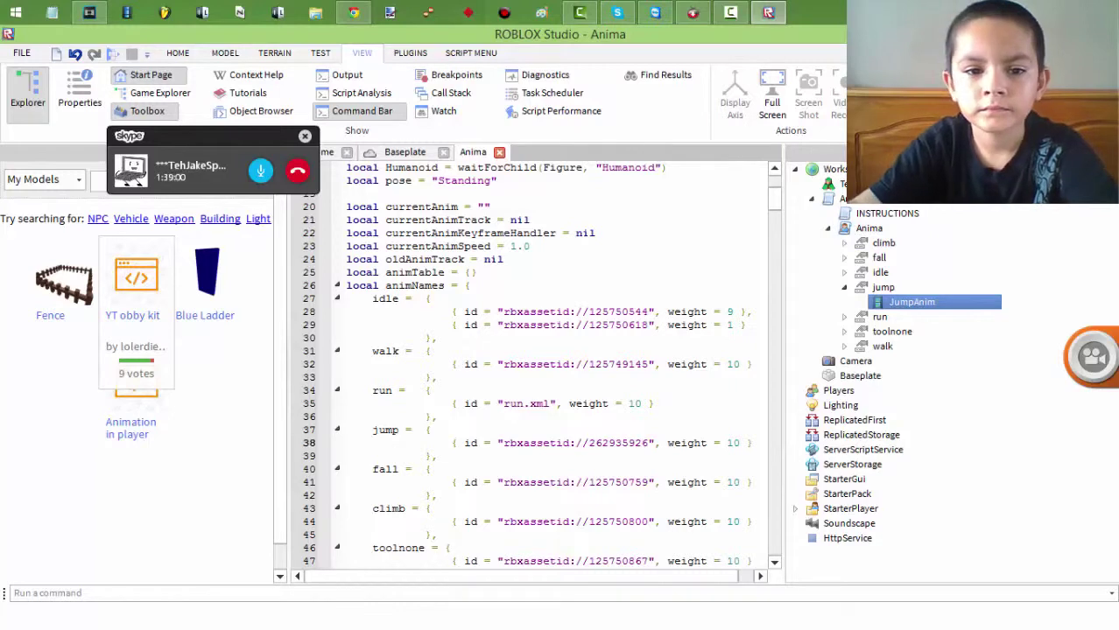
Close the open Anima script and collapse the jump and Anima branches in the object tree
left_click(499, 151)
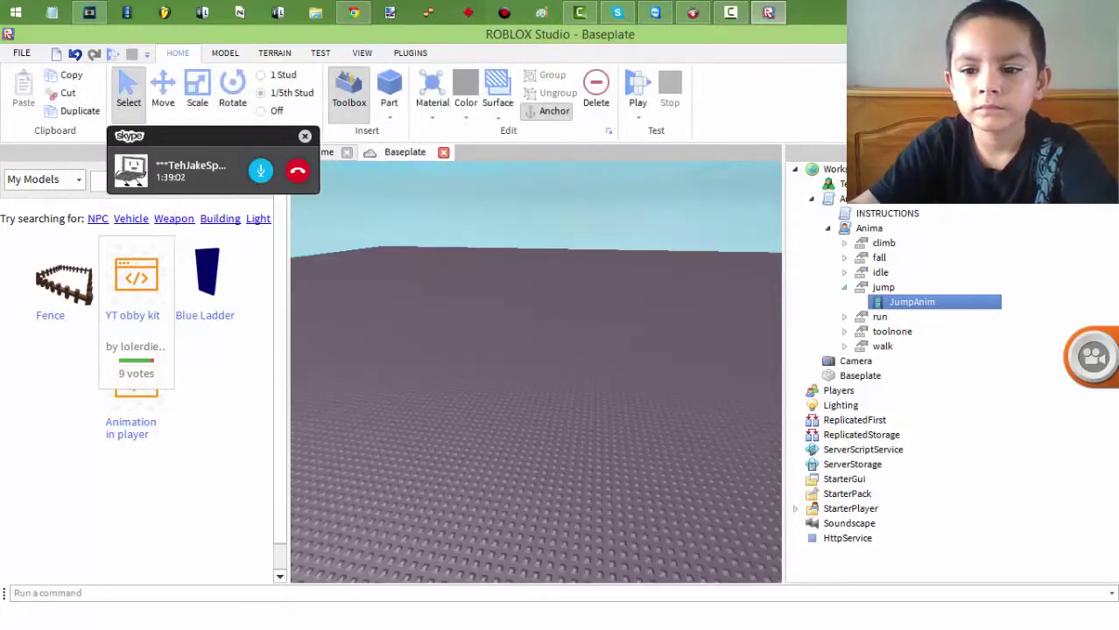
left_click(844, 287)
left_click(827, 228)
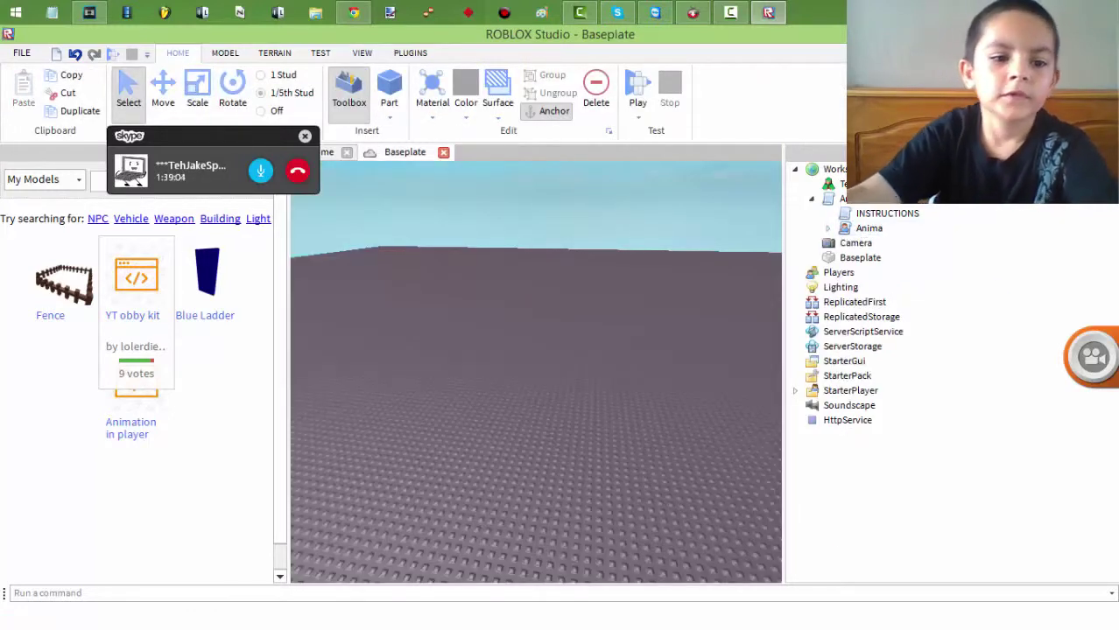
Move the Skype call pop-up clear of the Toolbox and insert the YT obby kit model into the Baseplate place
left_click_drag(210, 145, 954, 430)
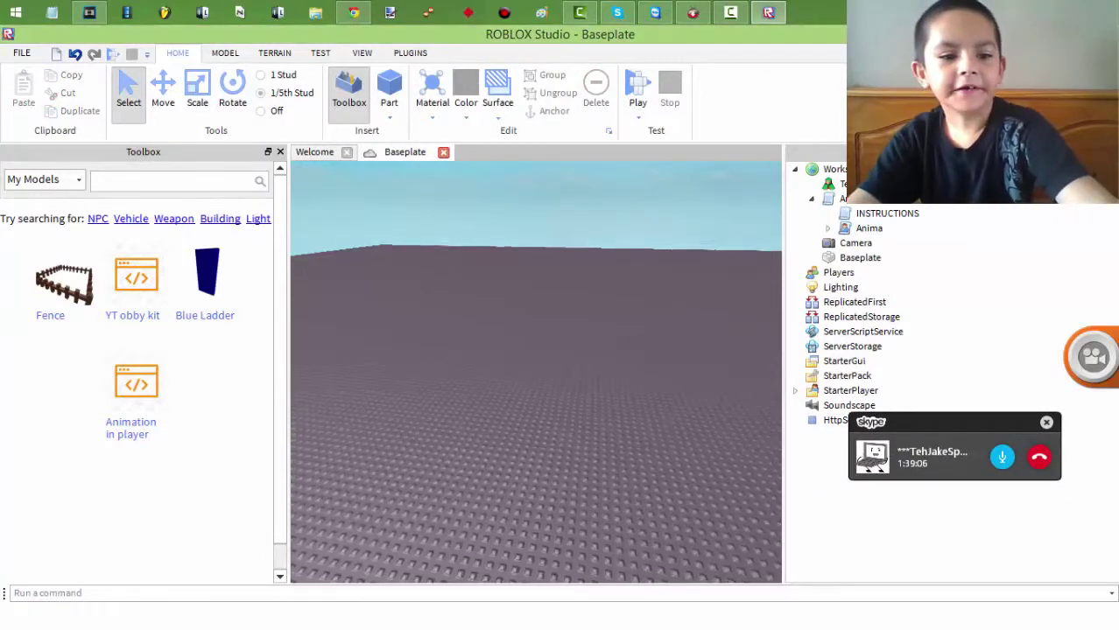
key("e")
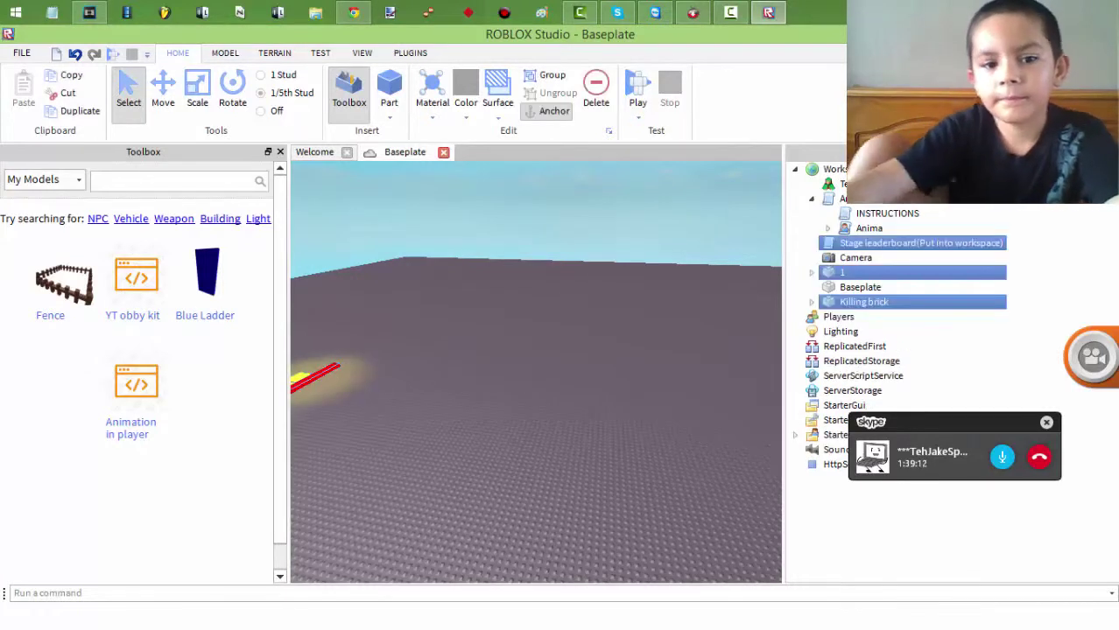
key("a")
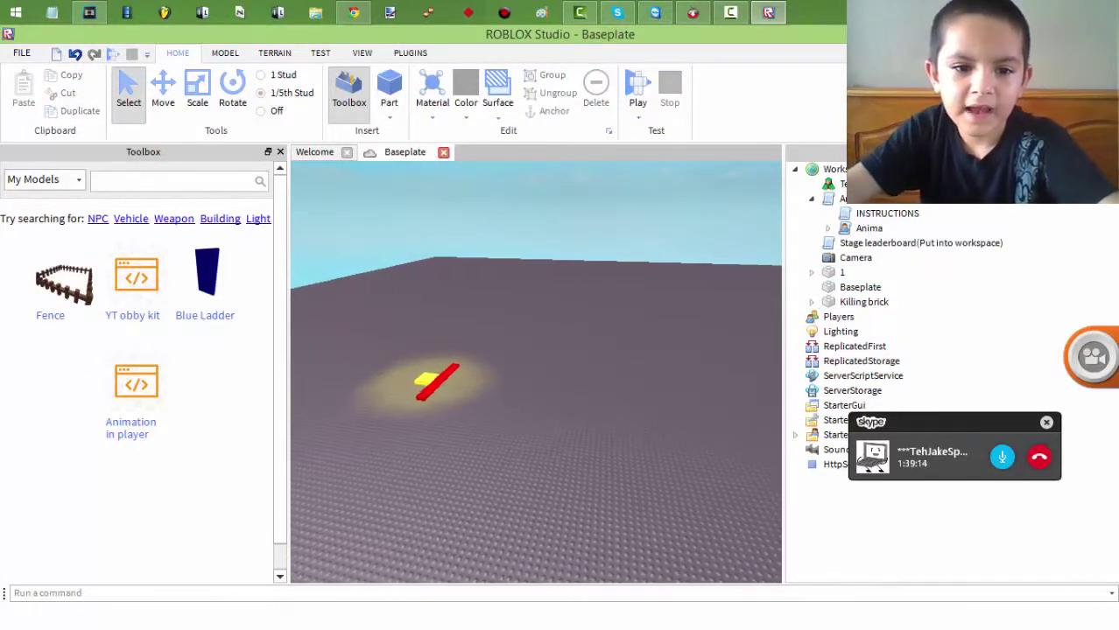
key("s")
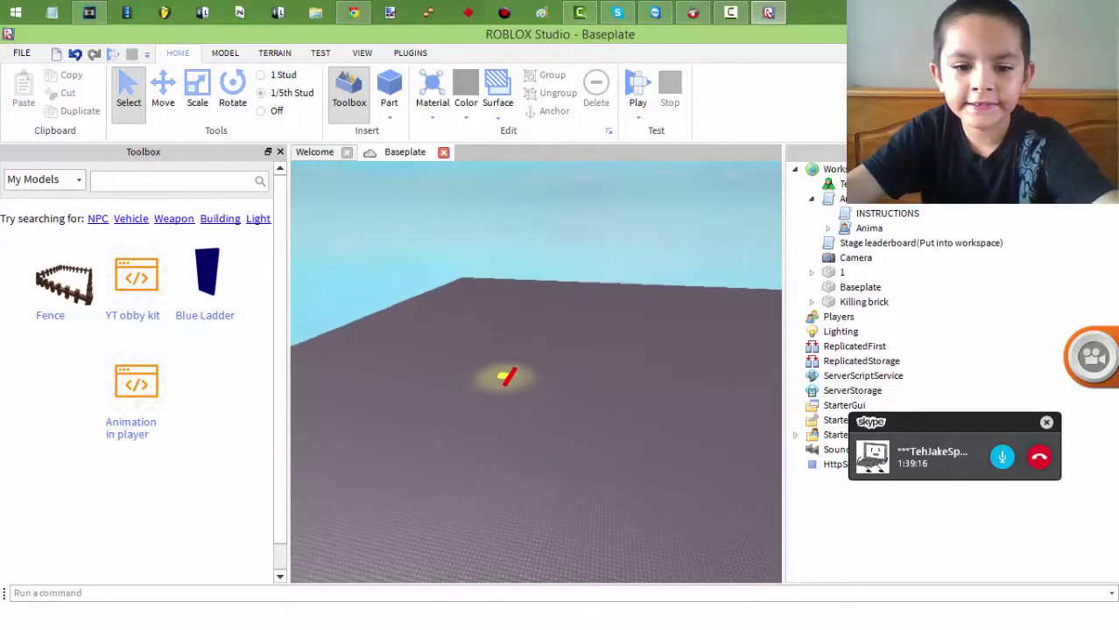
Move the yellow part named 1 away from the red Killing brick, toward the far edge of the baseplate
left_click(842, 272)
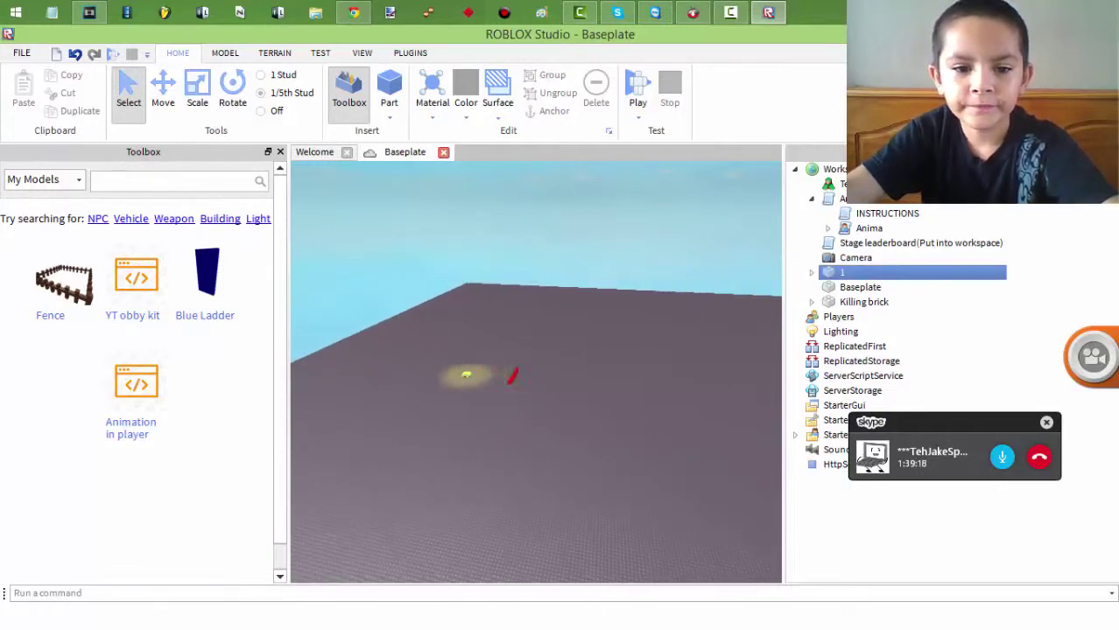
key("a")
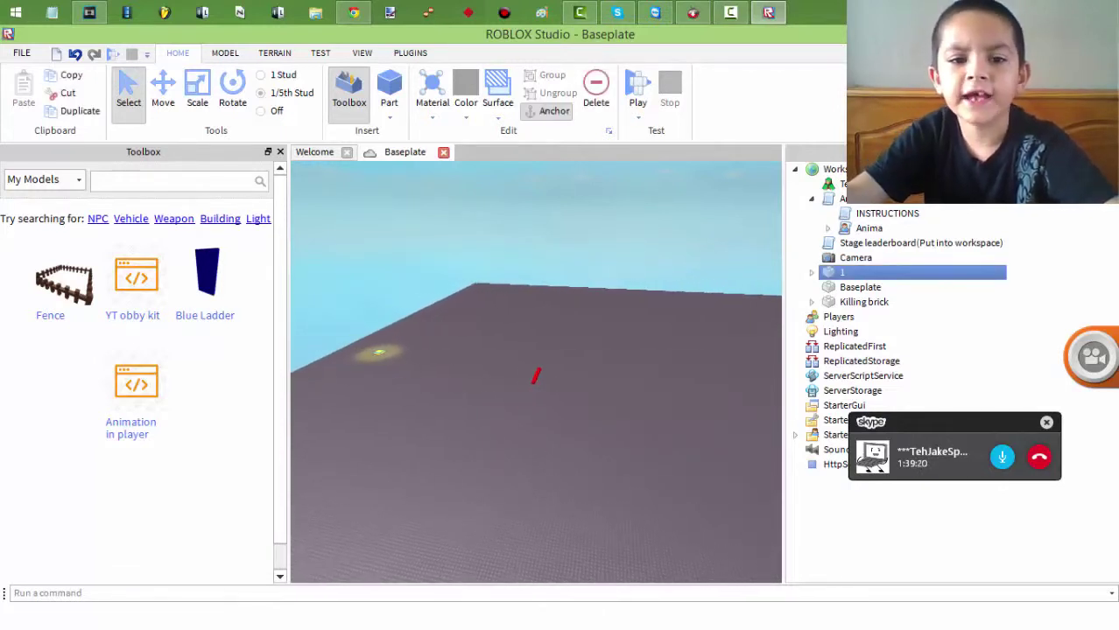
key("w")
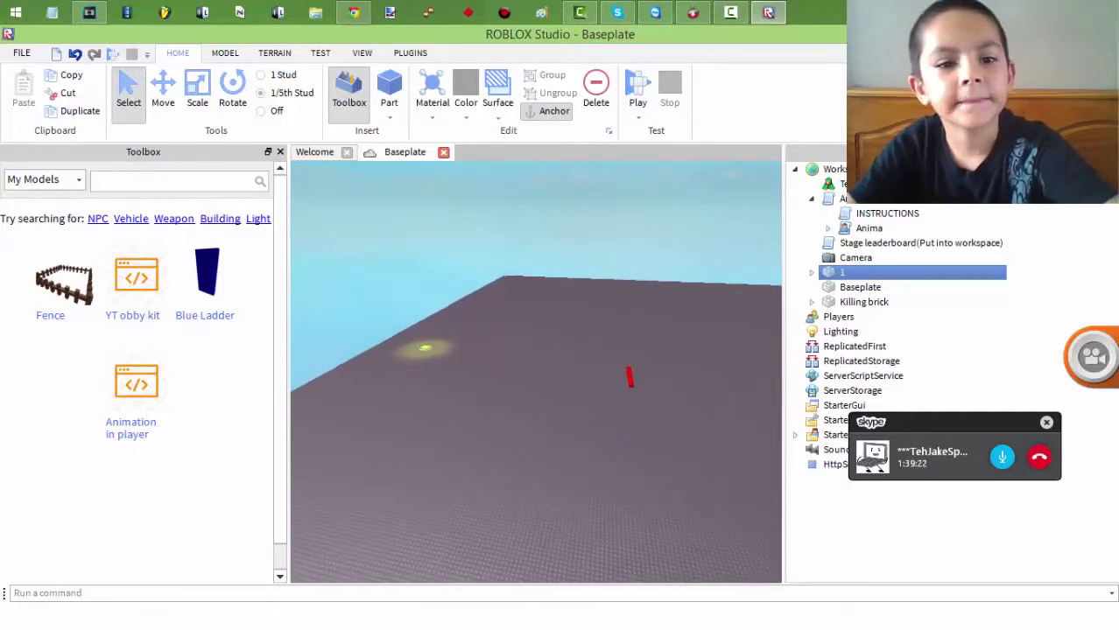
key("s")
key("w")
key("s")
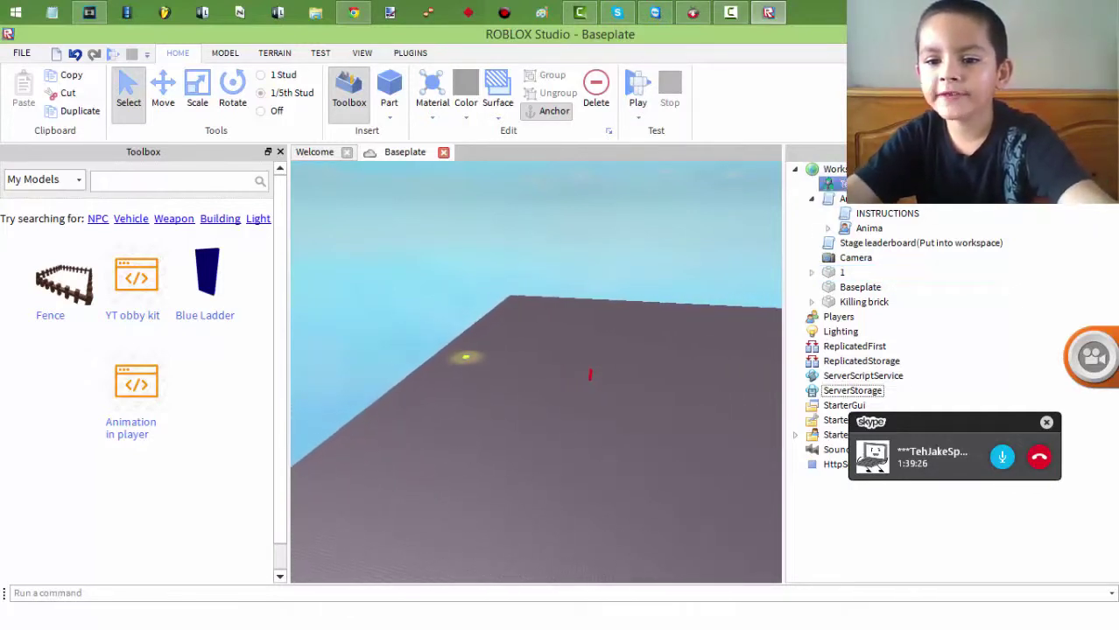
left_click(831, 169)
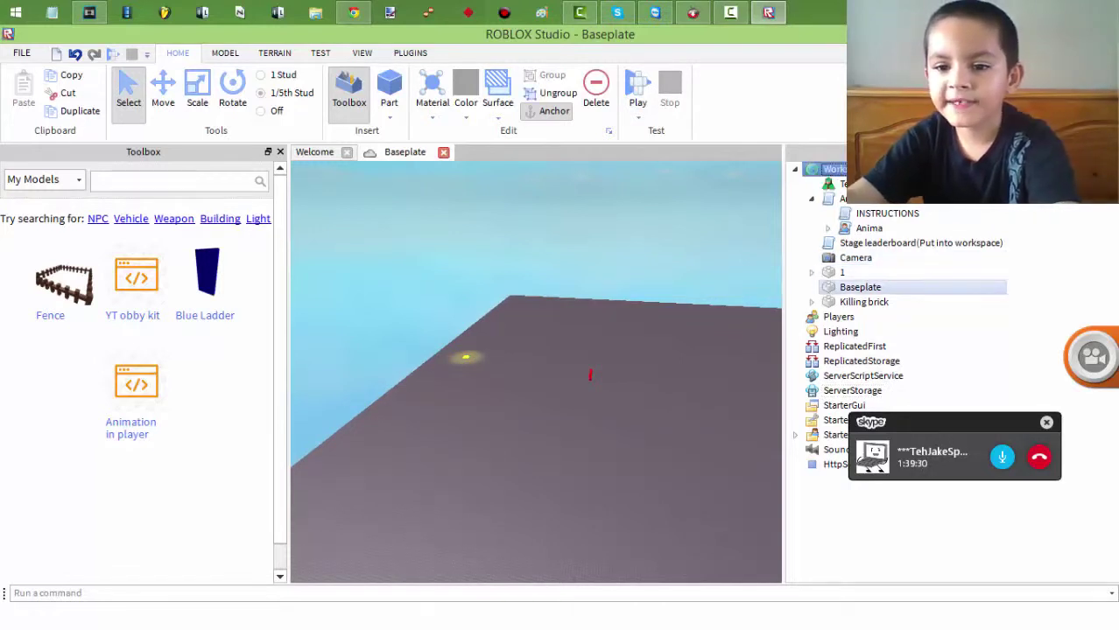
right_click_drag(536, 372, 413, 372)
left_click(832, 464)
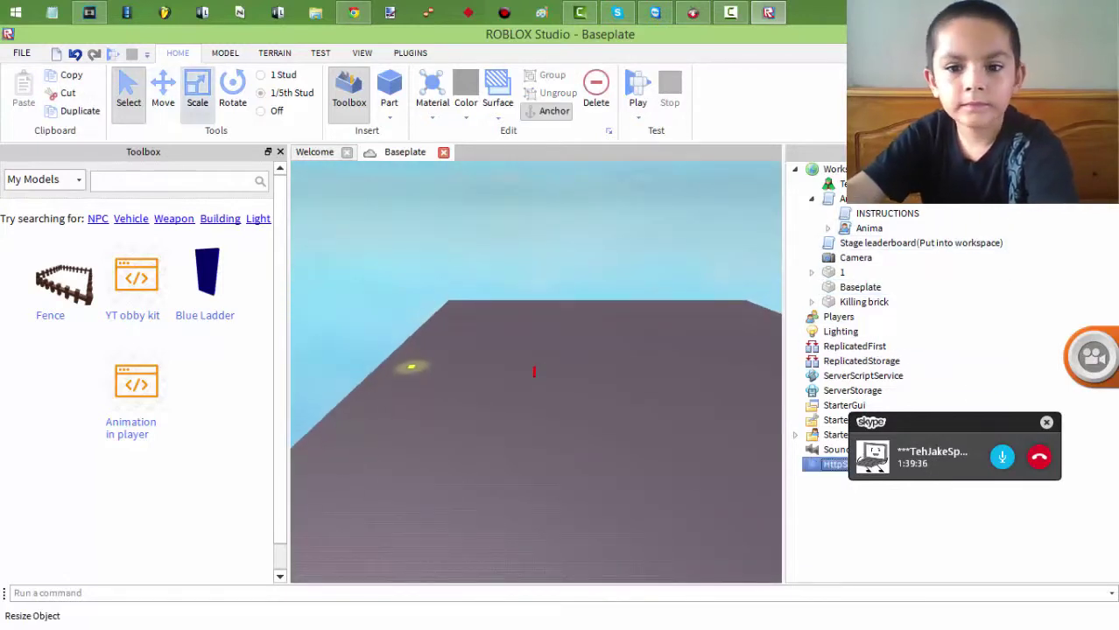
Scale the Baseplate's depth down from its near side to a narrow strip that still carries part 1 and the Killing brick
left_click(197, 92)
left_click(839, 317)
left_click(860, 288)
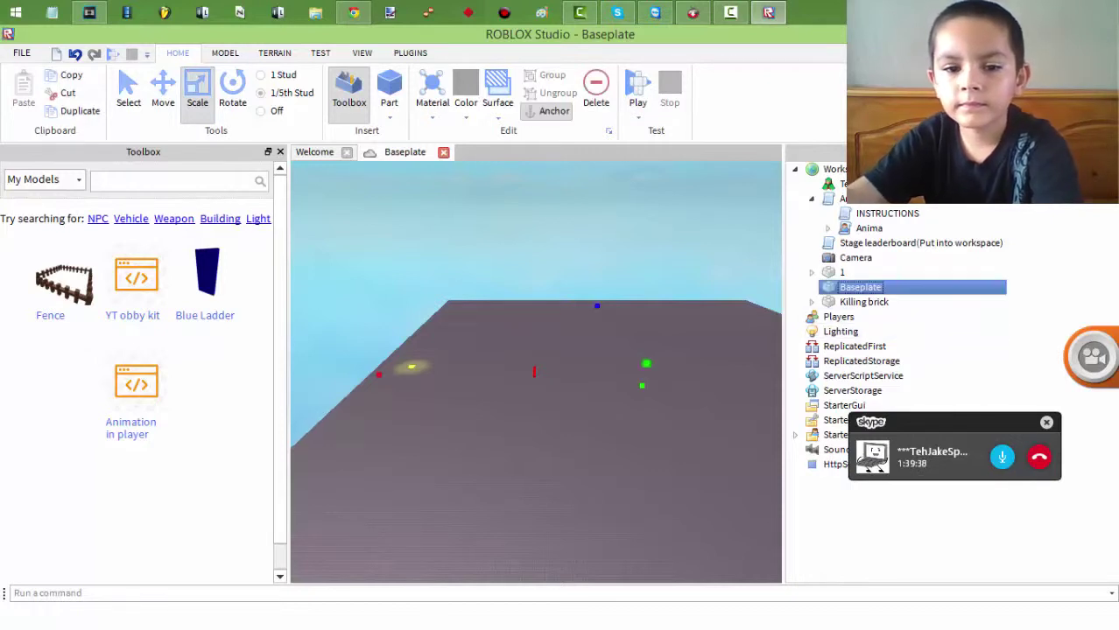
right_click_drag(414, 372, 407, 344)
key("s")
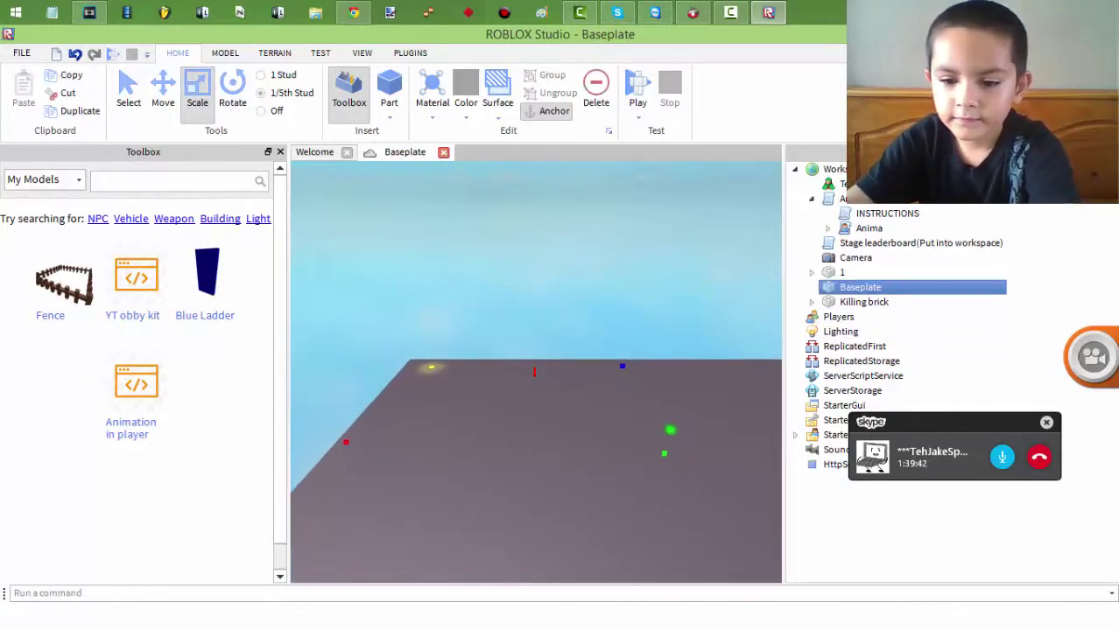
key("q")
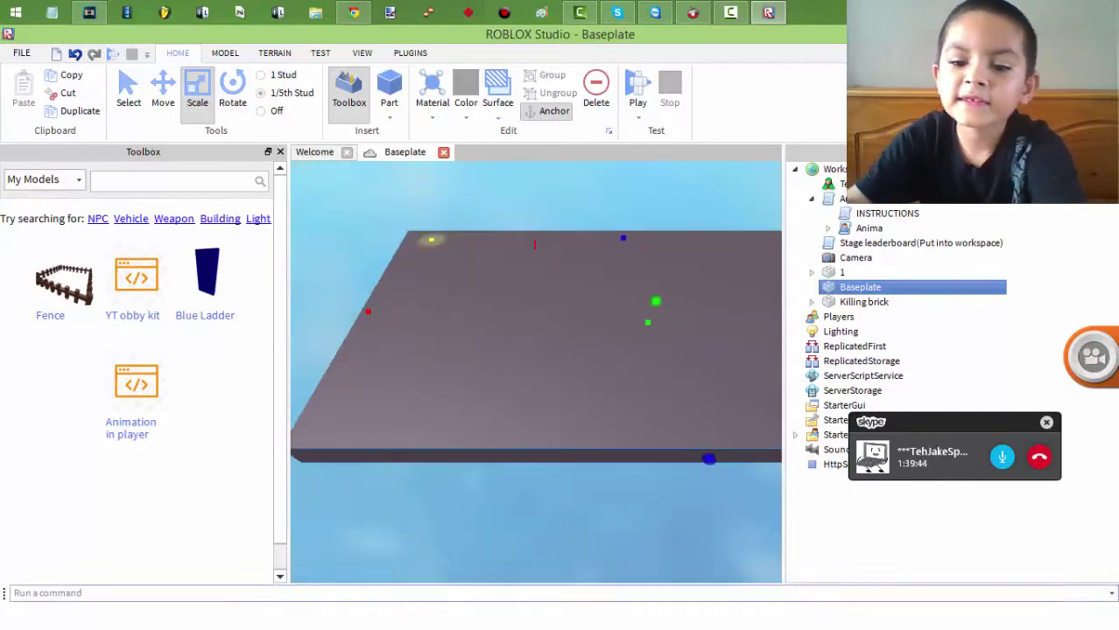
key("q")
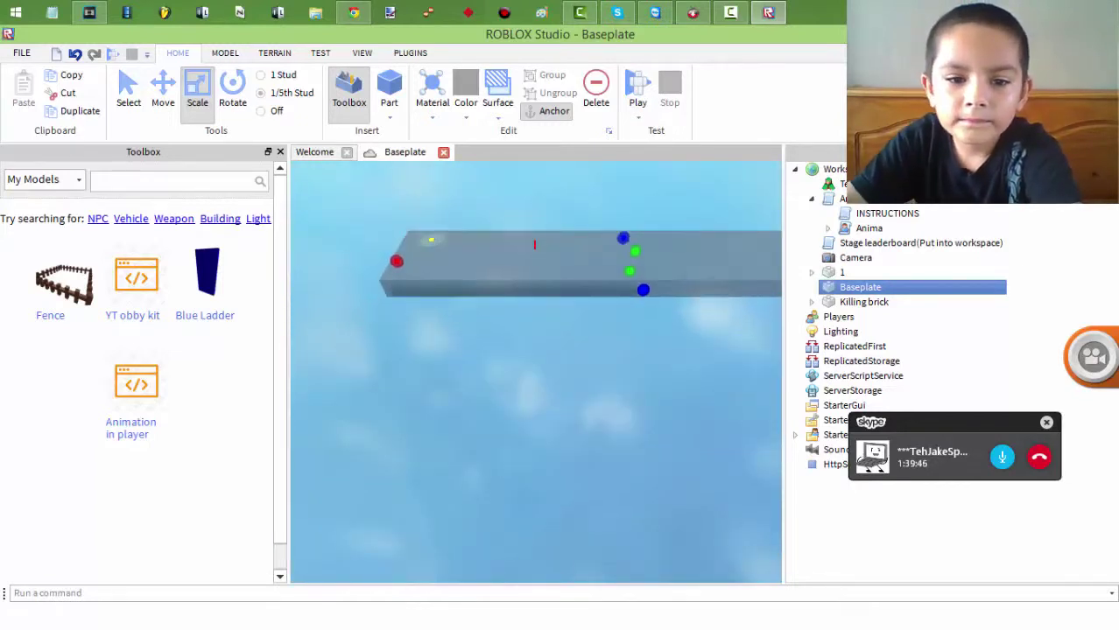
key("e")
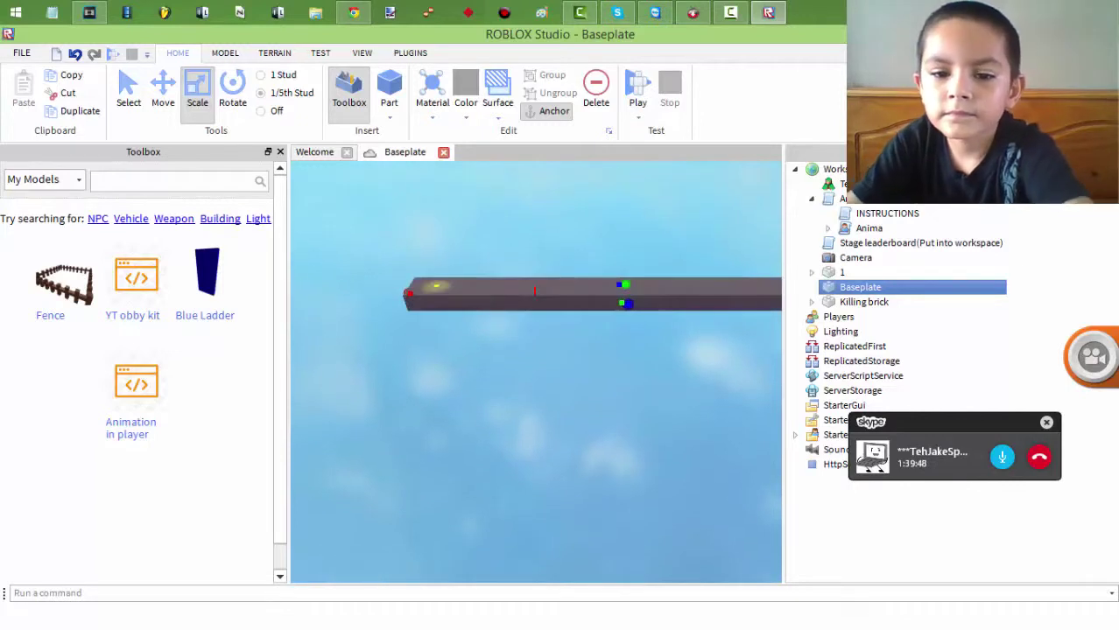
Reselect the Baseplate and scale its strip still narrower around part 1 and the Killing brick
key("Escape")
left_click(859, 287)
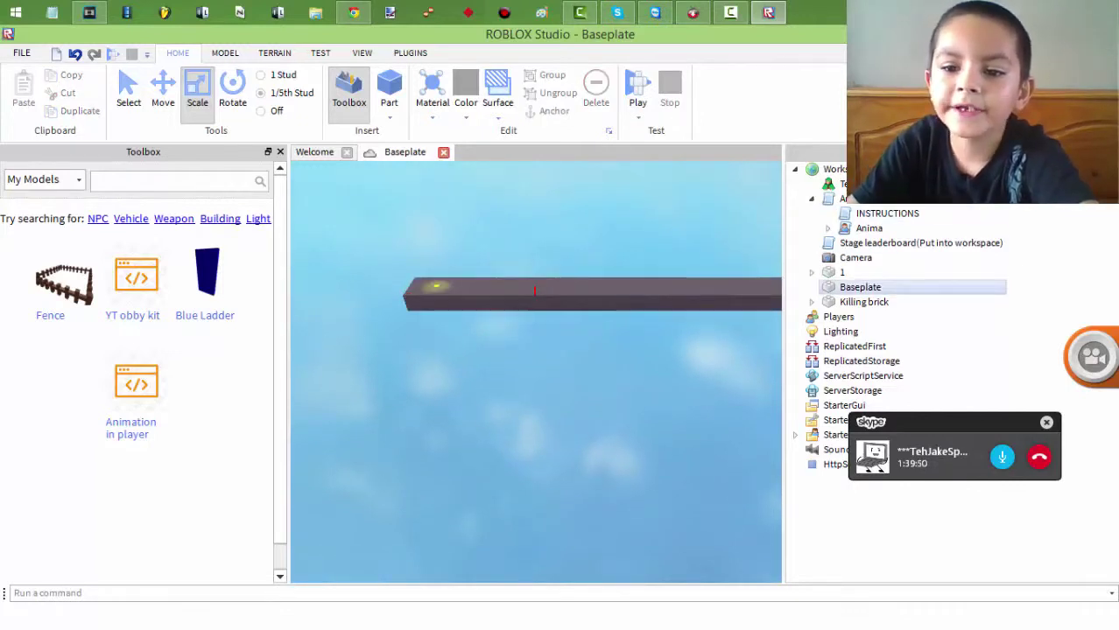
key("q")
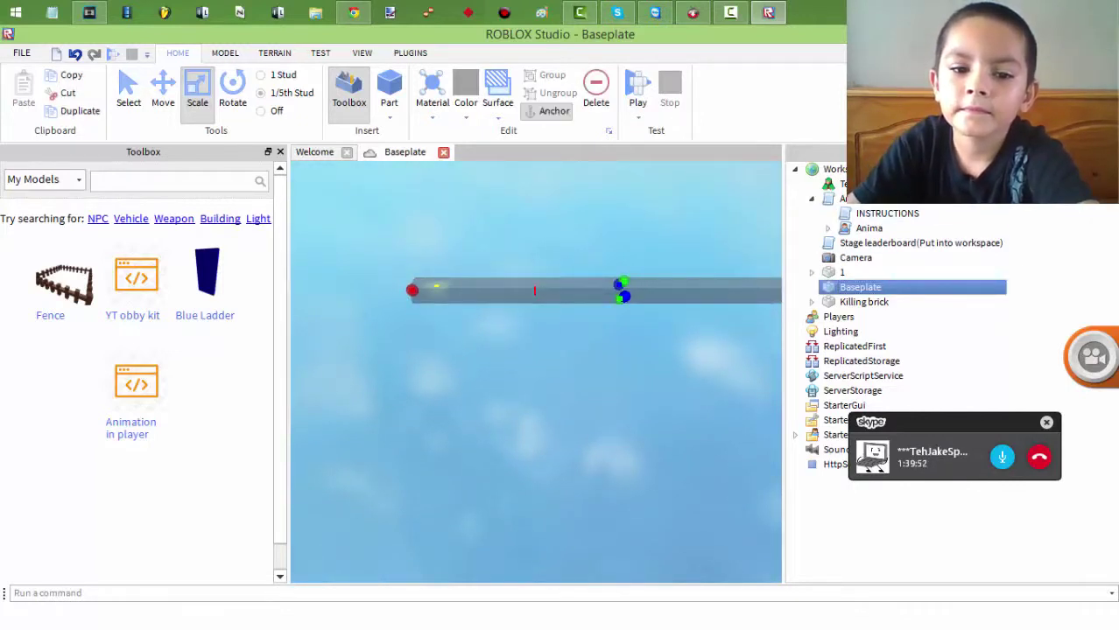
key("q")
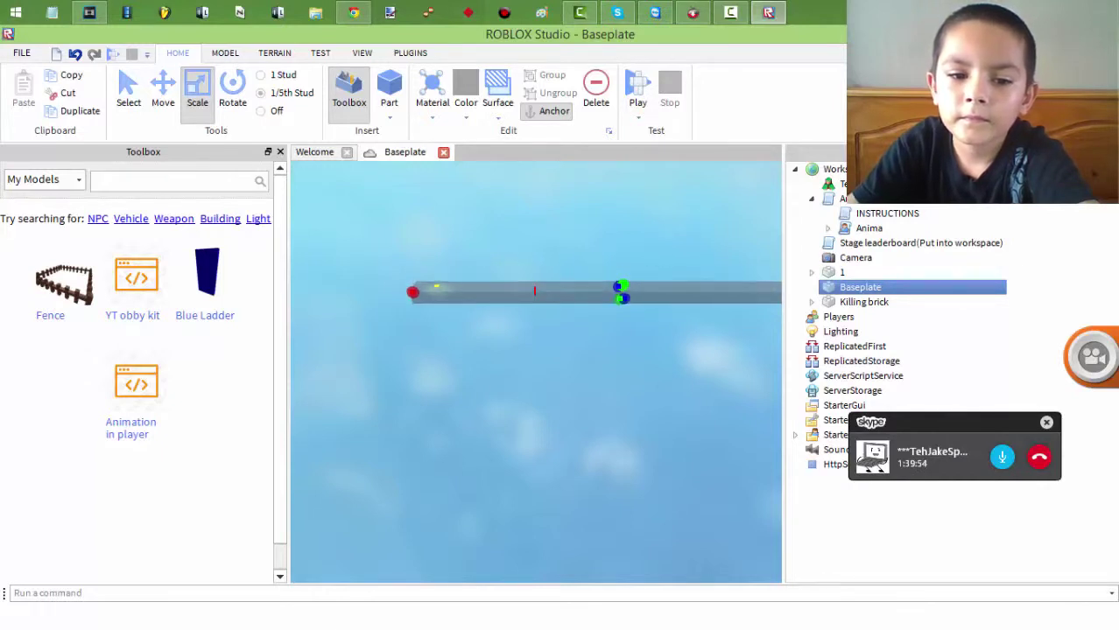
key("q")
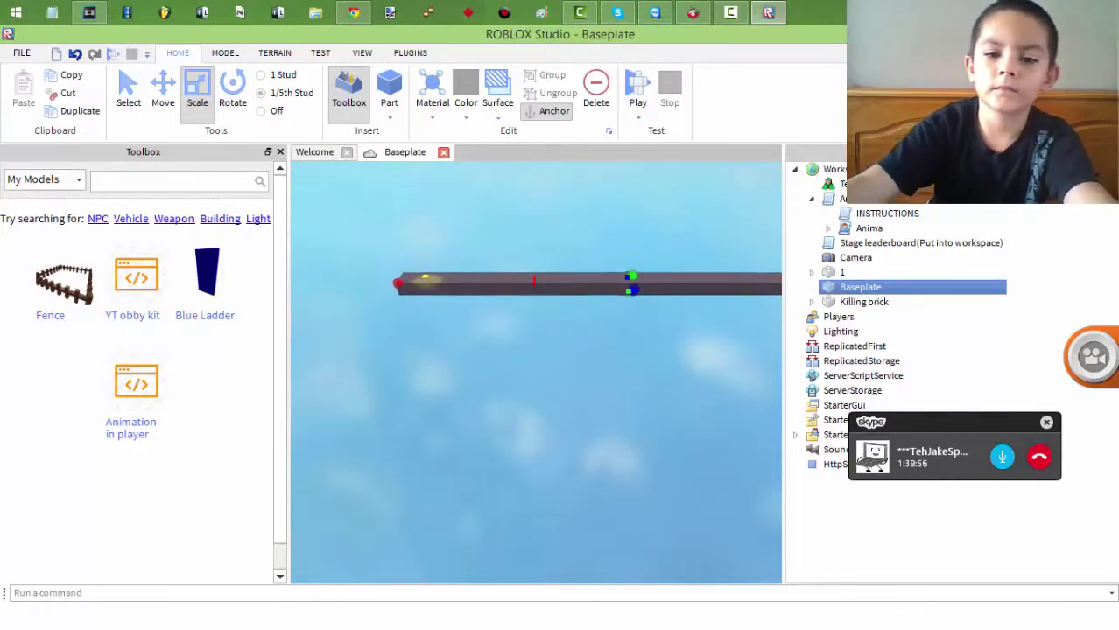
Select the Killing brick and move it to the middle of the Baseplate strip, lying crosswise
key("q")
left_click(865, 301)
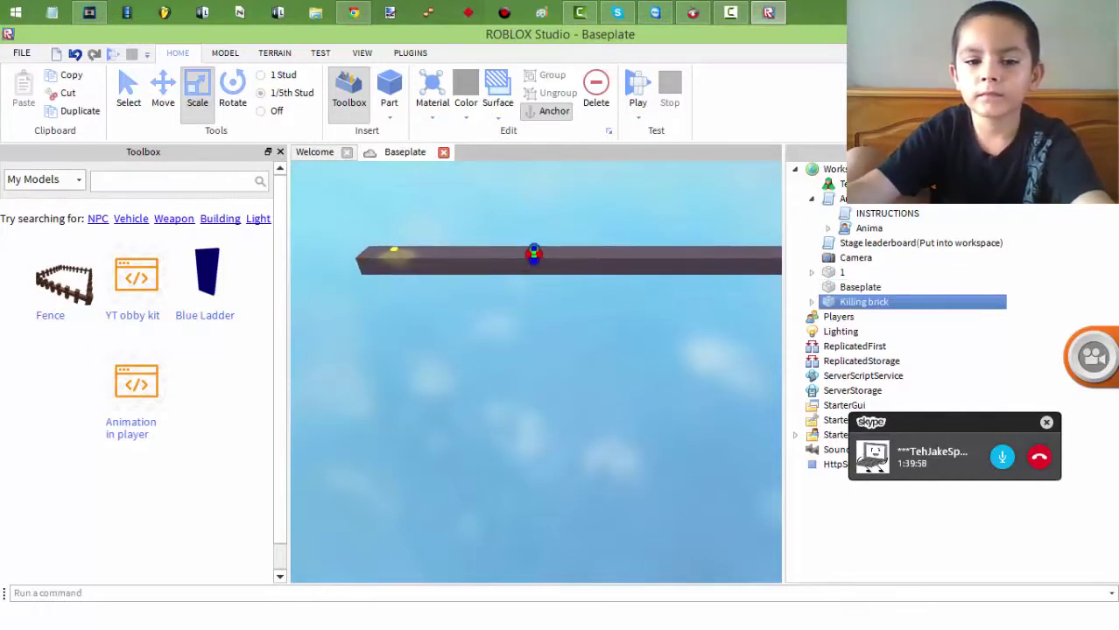
key("e")
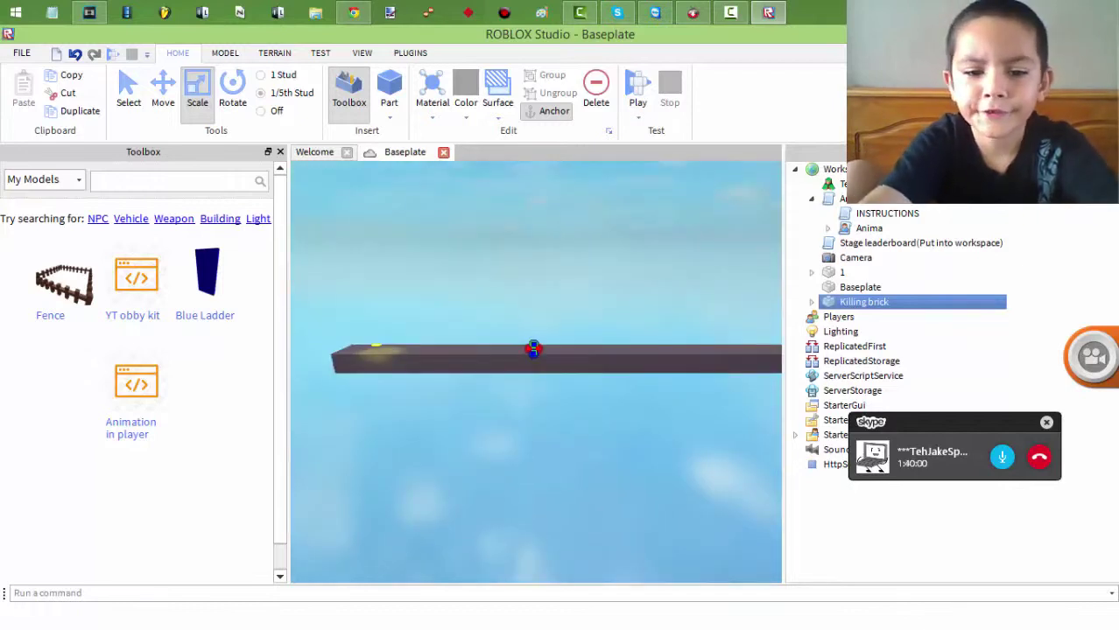
key("q")
key("e")
key("e")
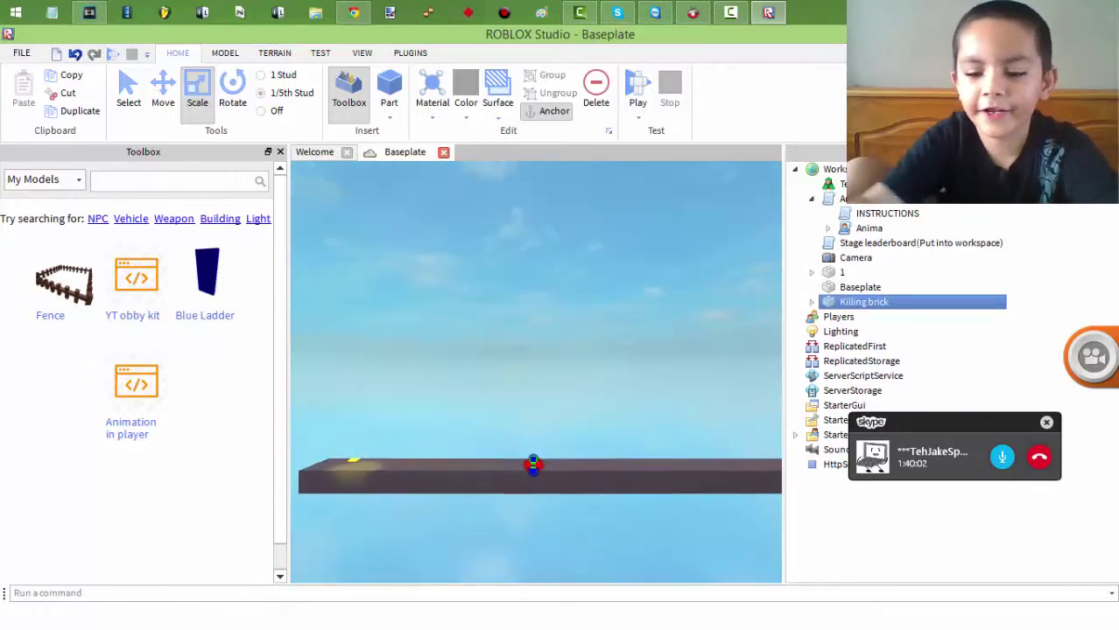
key("q")
key("e")
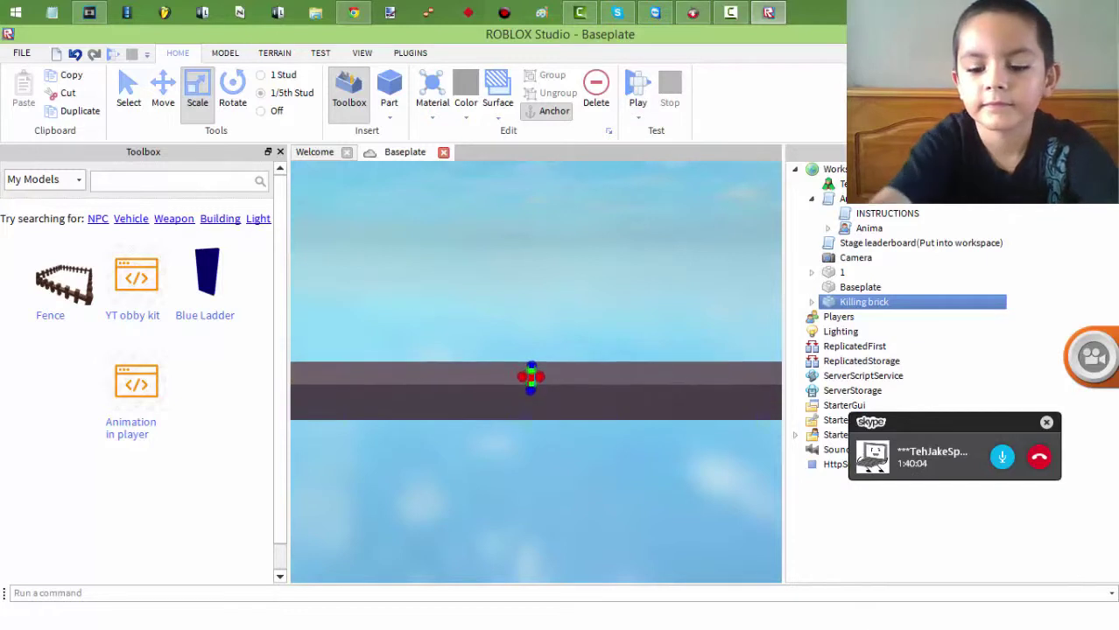
right_click_drag(536, 377, 455, 377)
key("a")
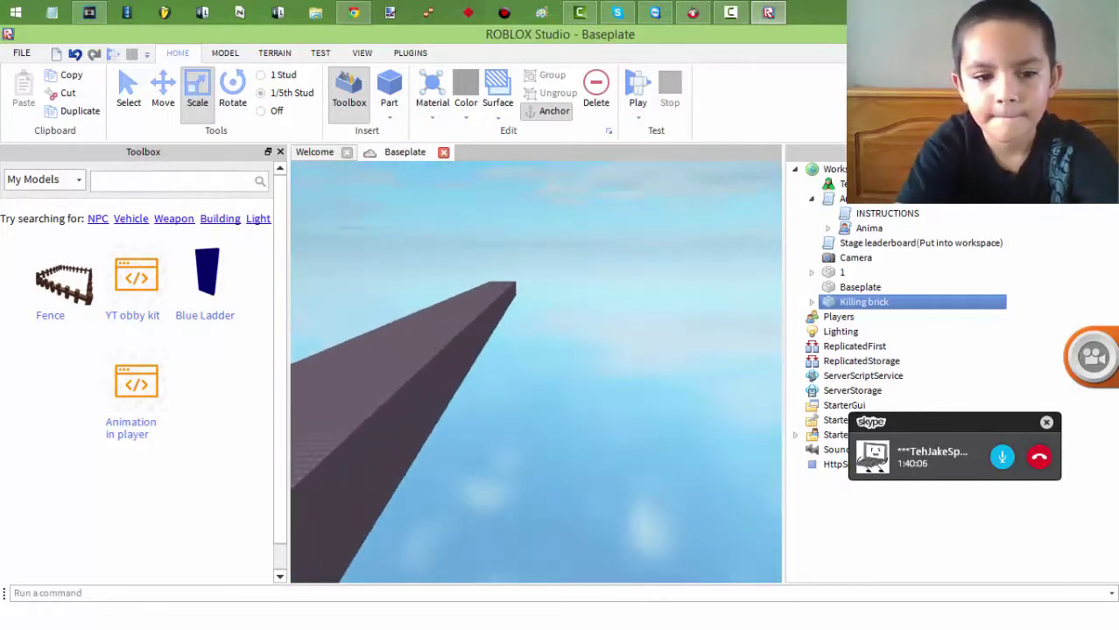
right_click_drag(536, 376, 613, 376)
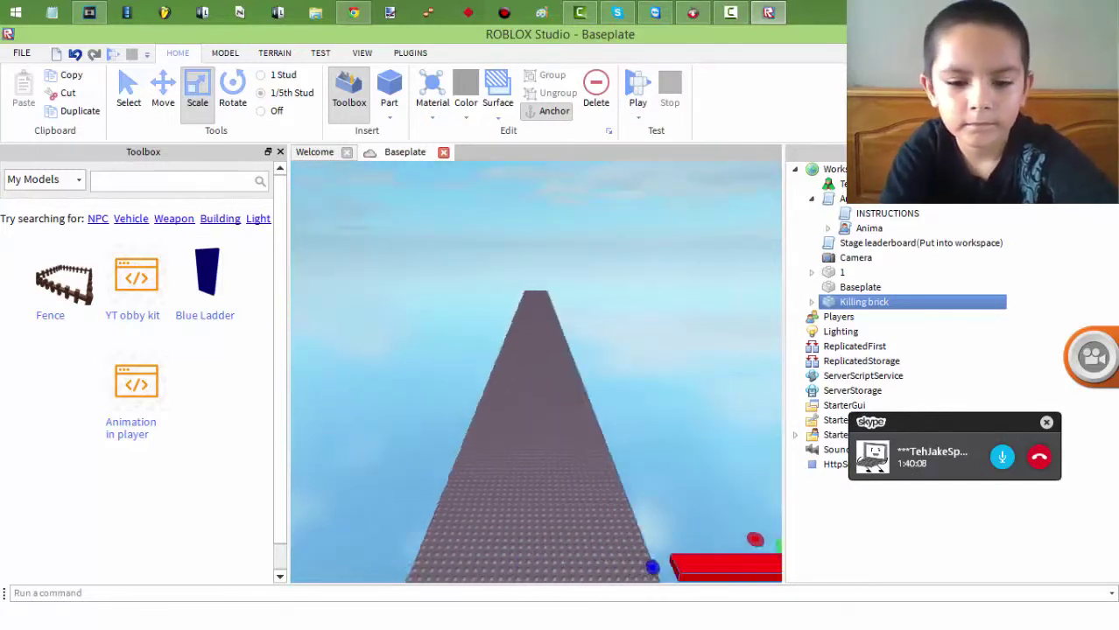
key("q")
left_click_drag(727, 356, 546, 388)
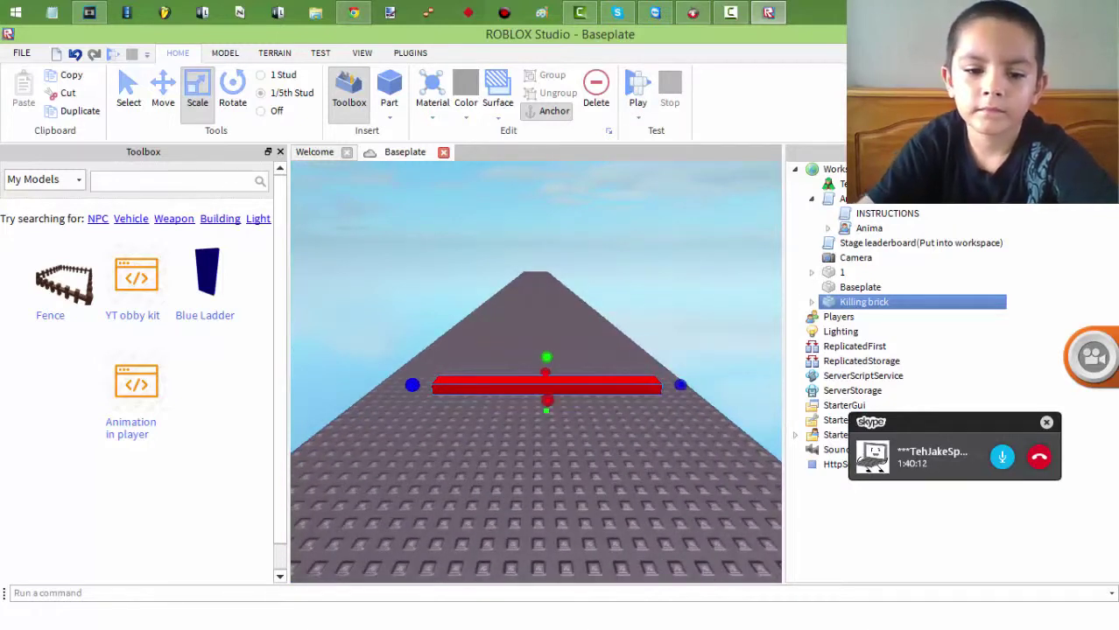
Scale the Killing brick from both ends until it spans the full width of the Baseplate strip
left_click_drag(412, 385, 337, 385)
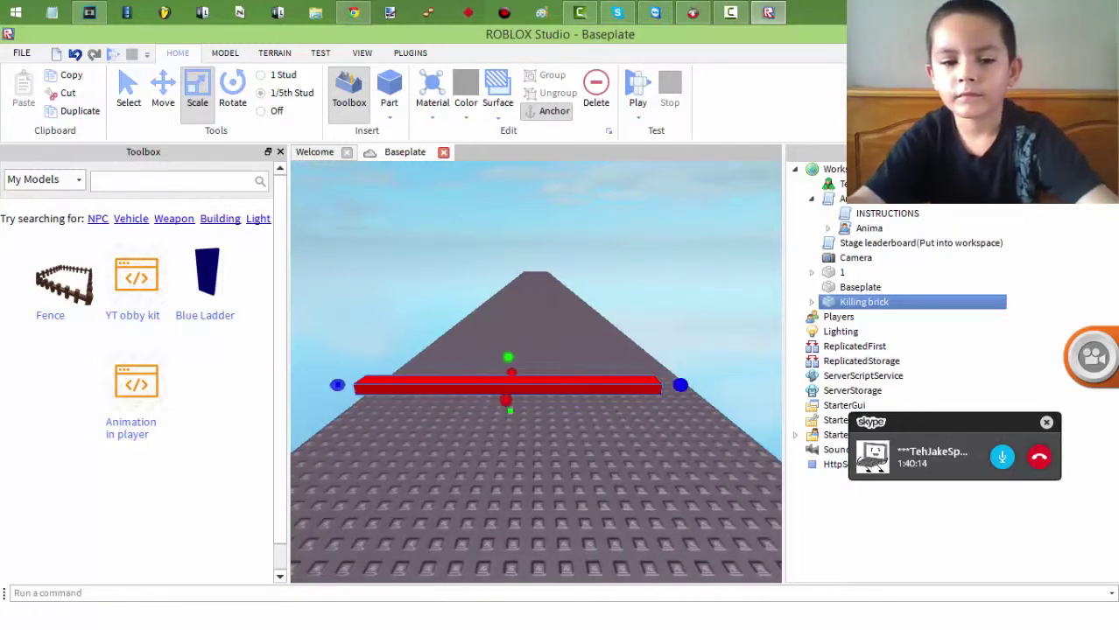
left_click_drag(680, 385, 718, 385)
left_click(535, 228)
left_click(526, 385)
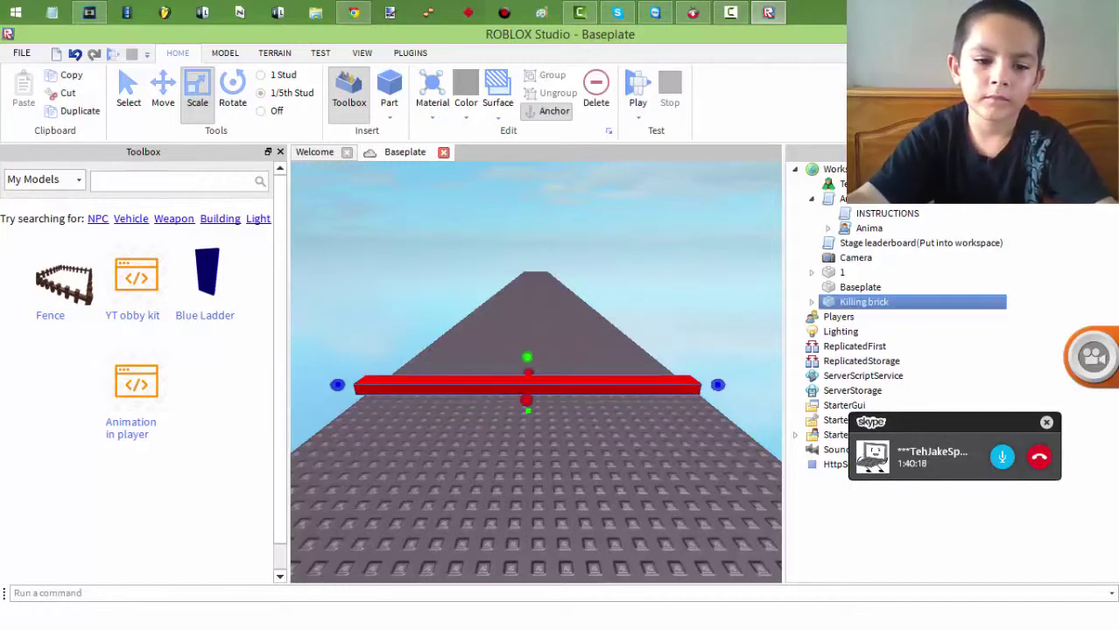
left_click_drag(337, 385, 347, 385)
Copy and paste the Killing brick, and place the copy across the strip a short gap behind the first one
key("ctrl+c")
key("ctrl+v")
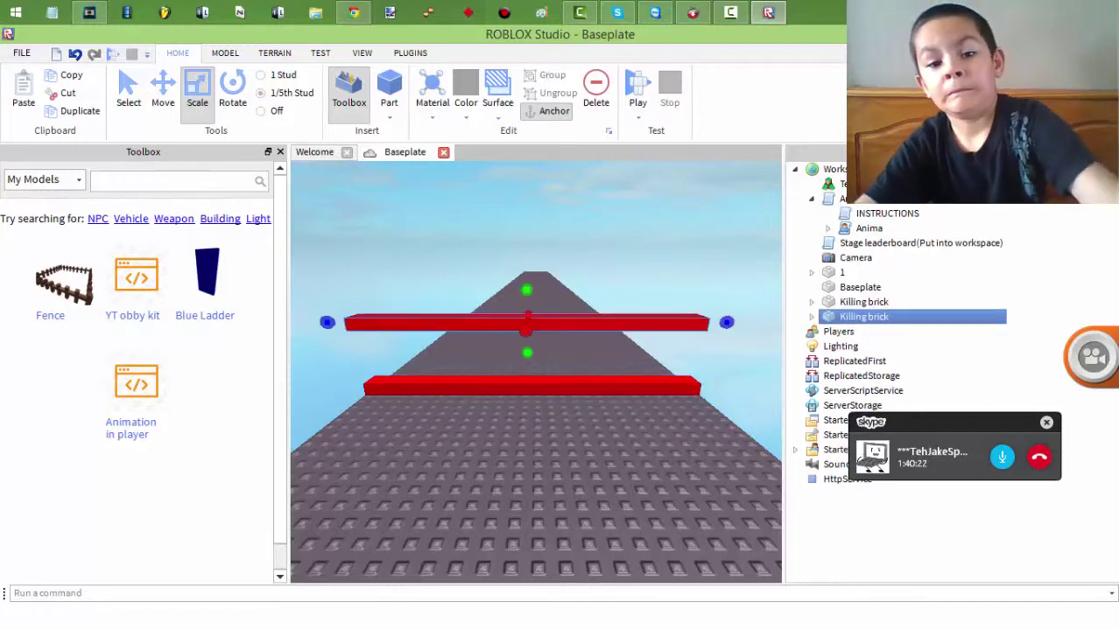
left_click_drag(525, 326, 543, 395)
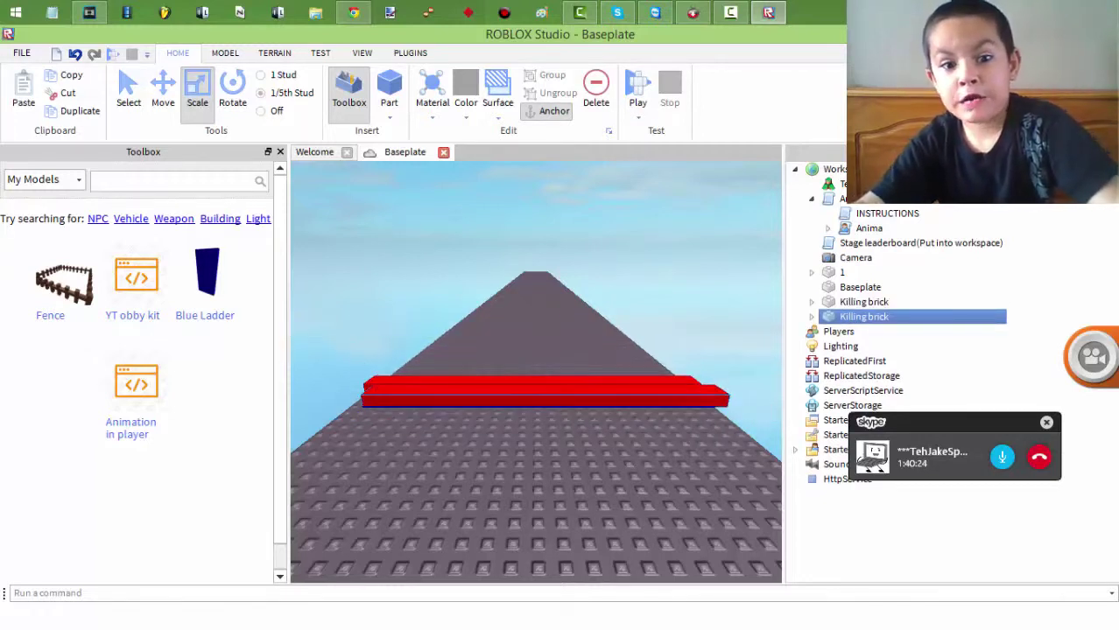
left_click(163, 92)
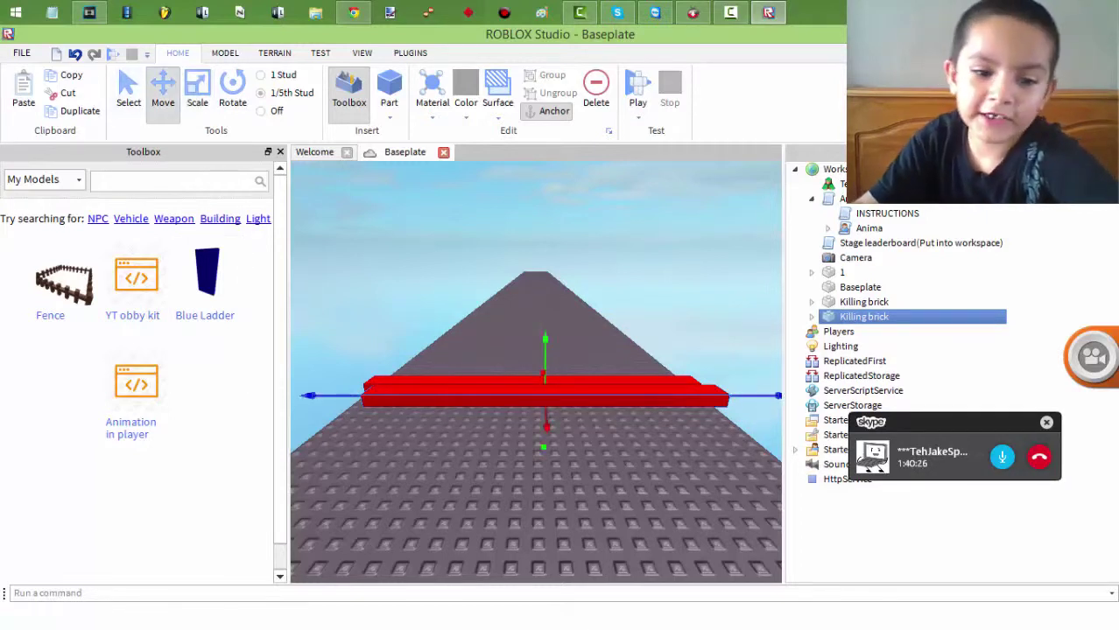
mouse_move(543, 394)
left_mouse_down()
mouse_move(533, 394)
mouse_move(534, 422)
mouse_move(534, 410)
left_mouse_up()
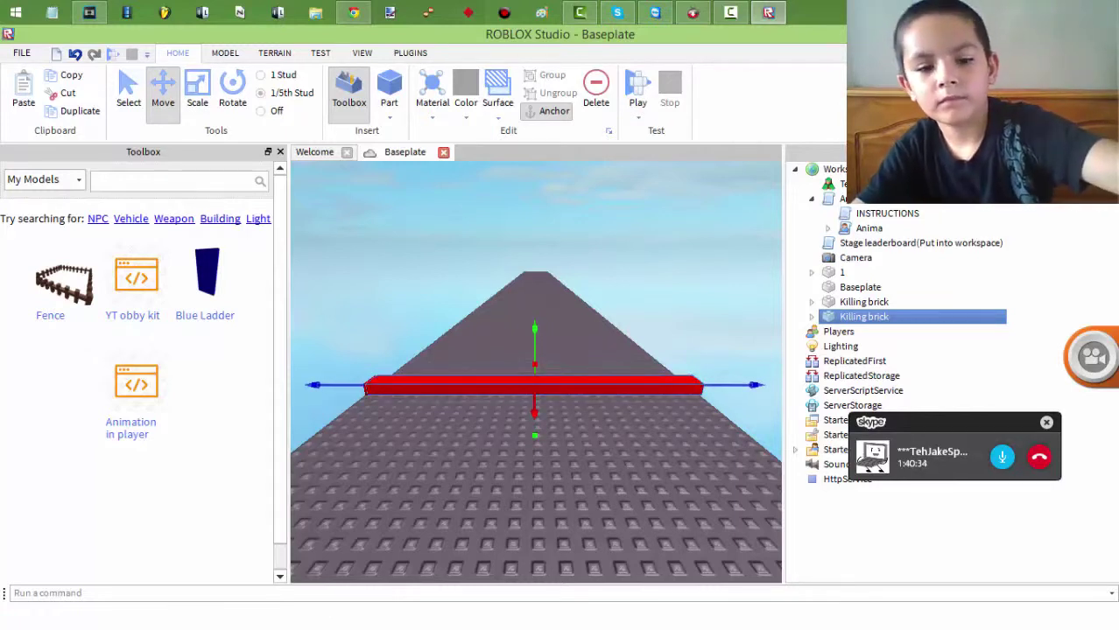
key("ctrl+d")
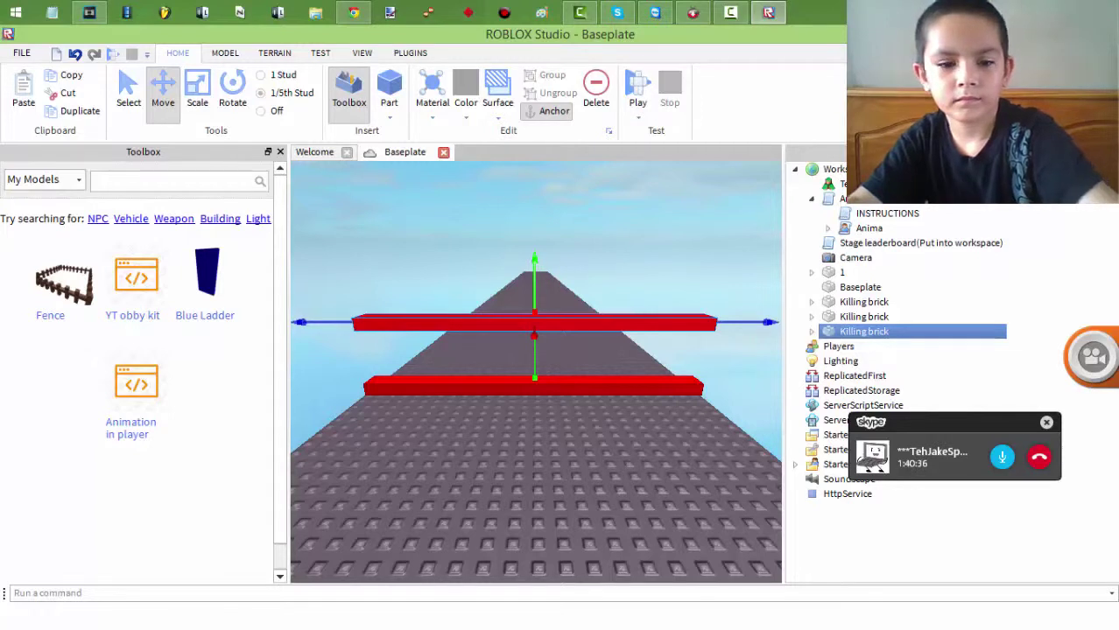
key("Delete")
left_click(864, 316)
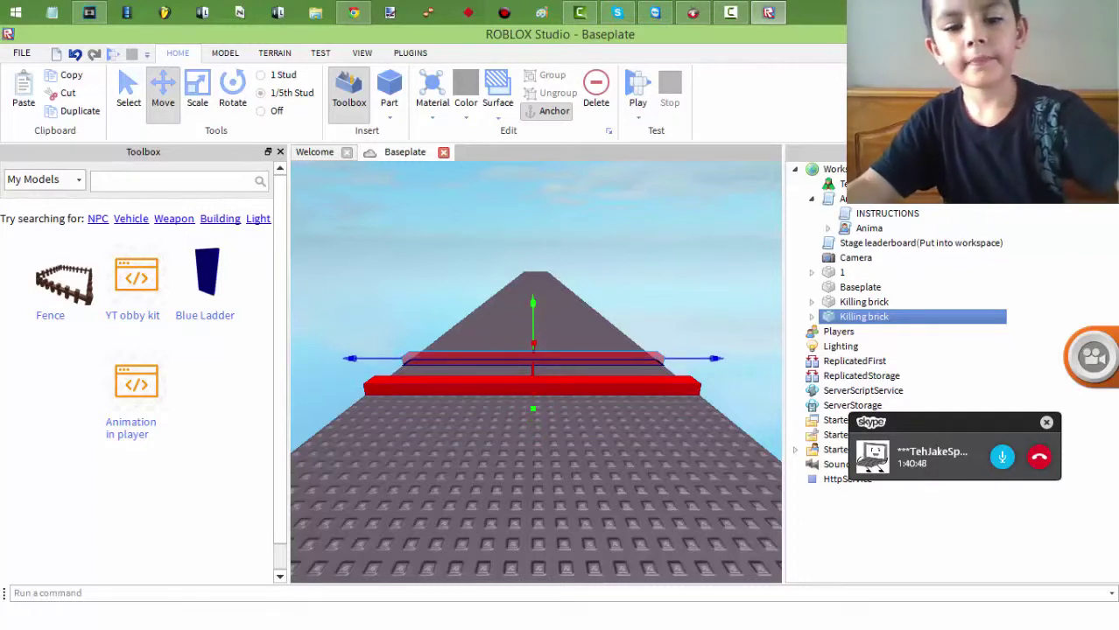
Duplicate the Killing brick three times, placing each copy across the strip at an even gap behind the previous one
key("ctrl+d")
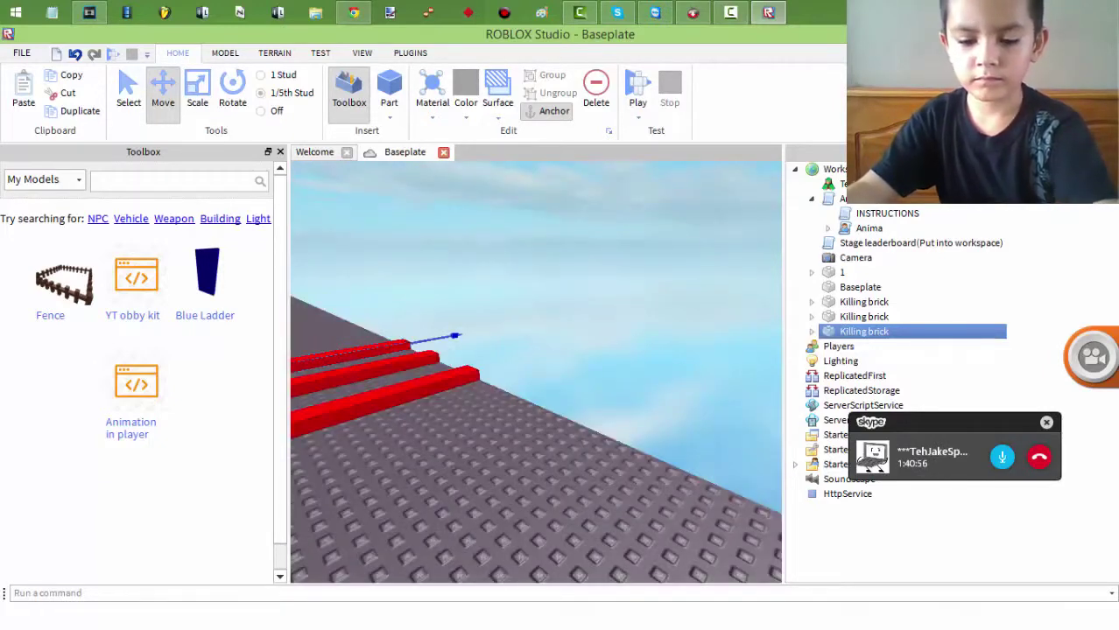
key("s")
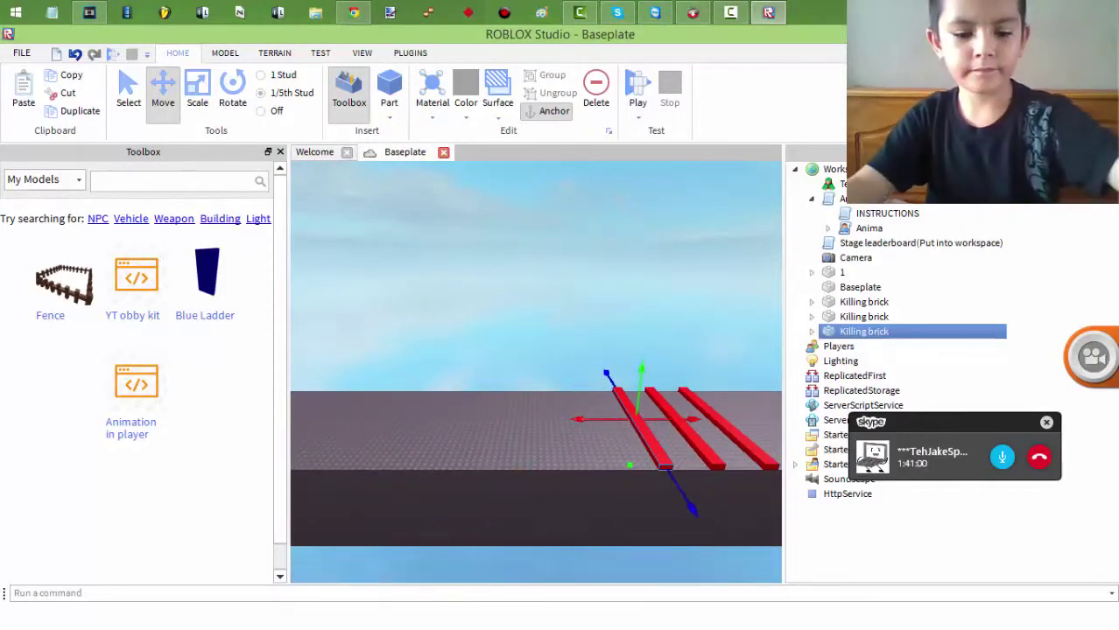
key("ctrl+d")
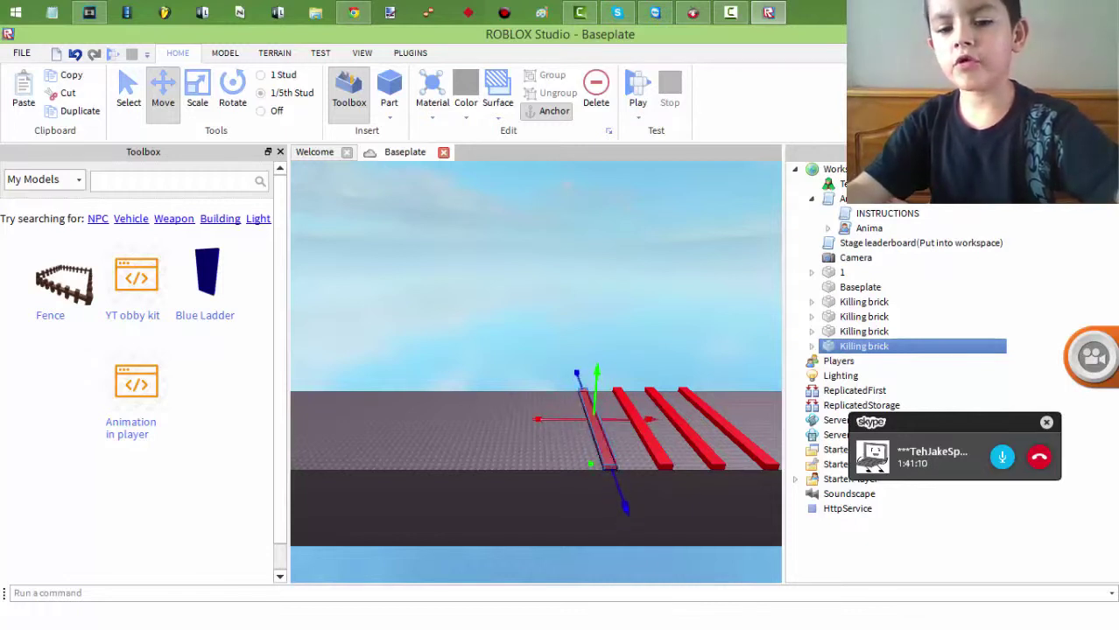
key("ctrl+d")
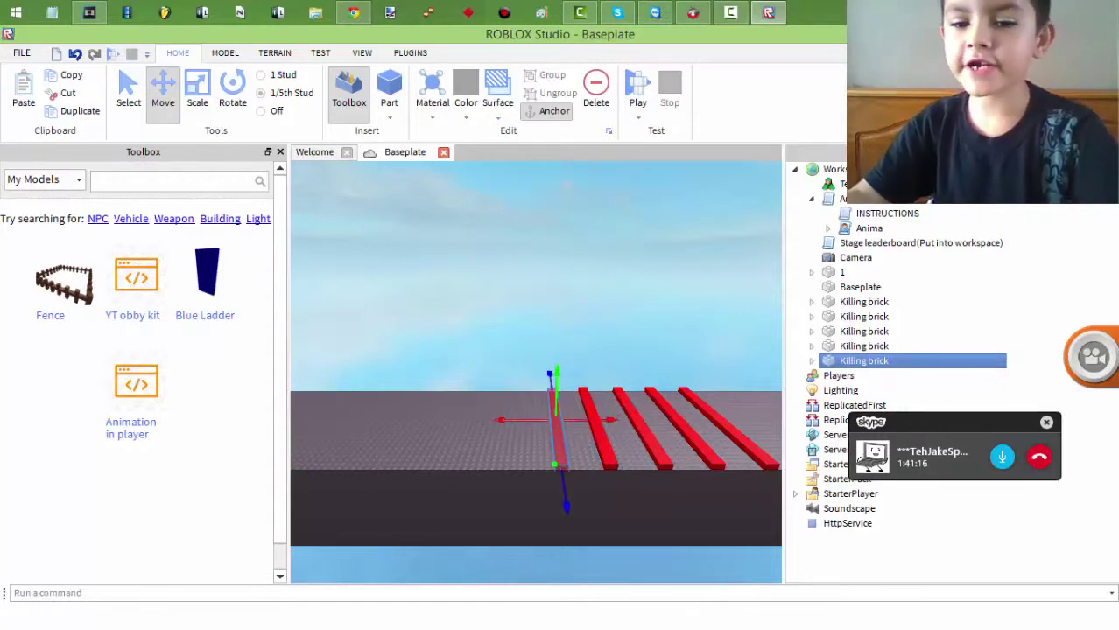
Duplicate the fifth Killing brick and move the copy one gap farther along the strip
key("f")
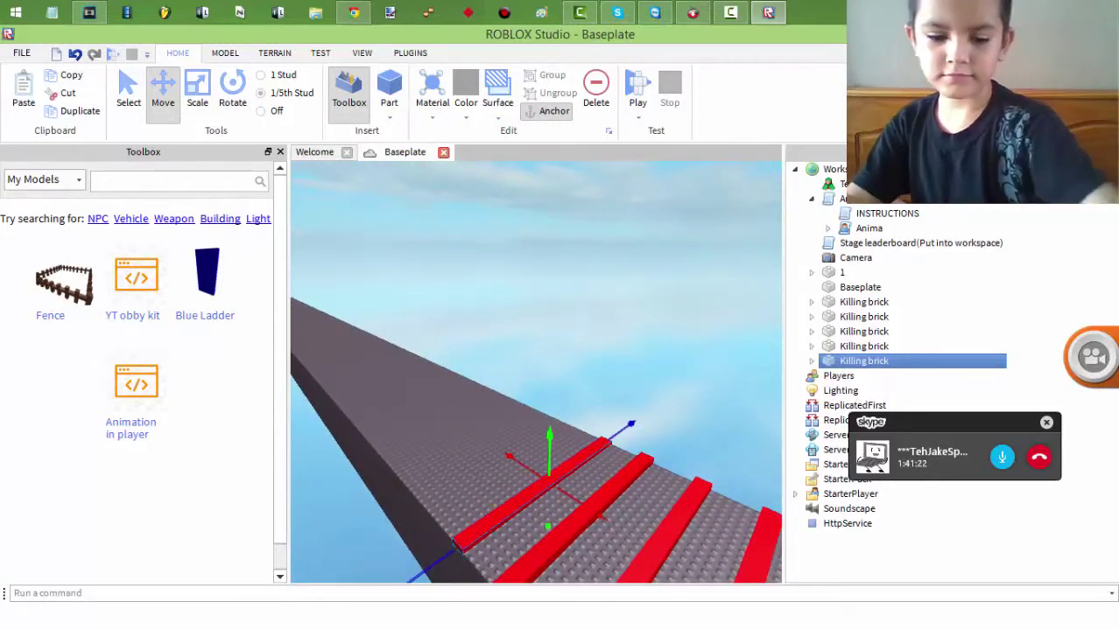
key("ctrl+d")
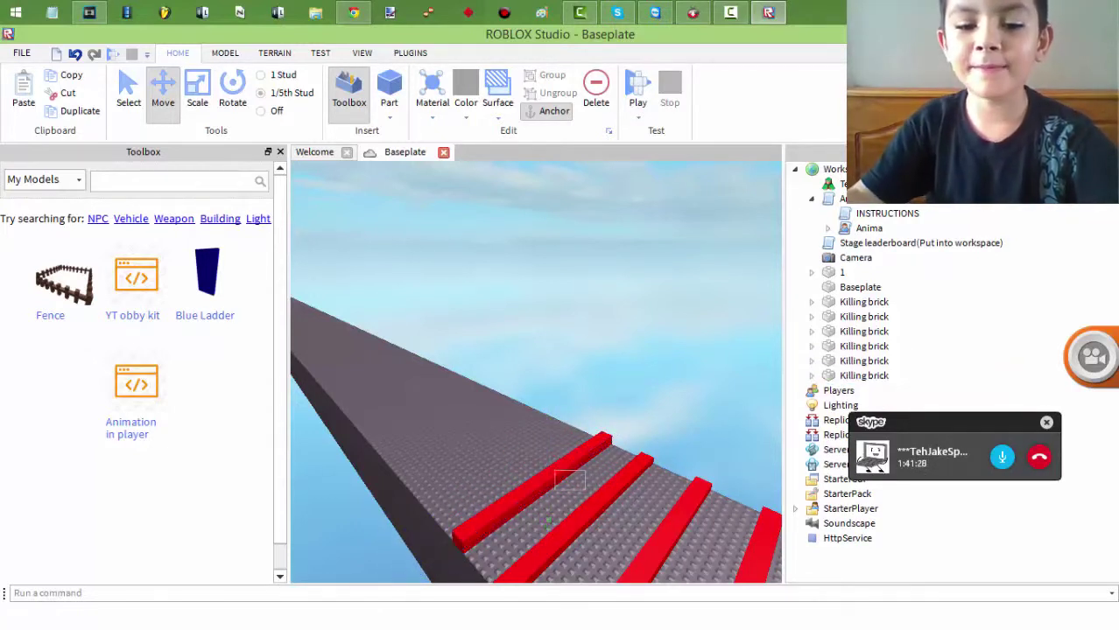
left_click(864, 361, "shift")
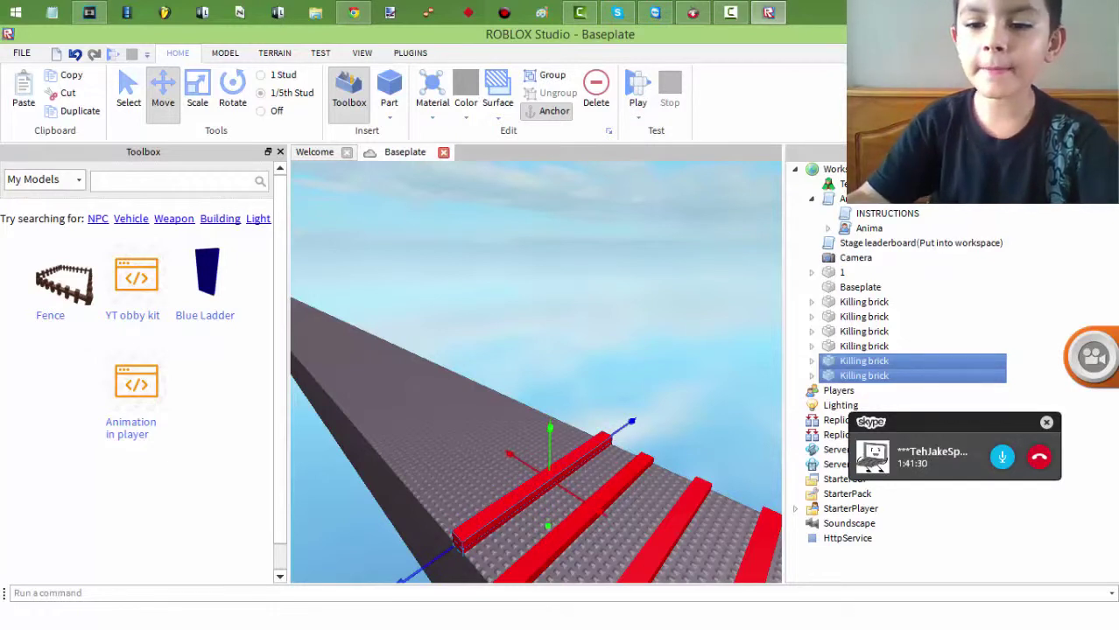
left_click(865, 376)
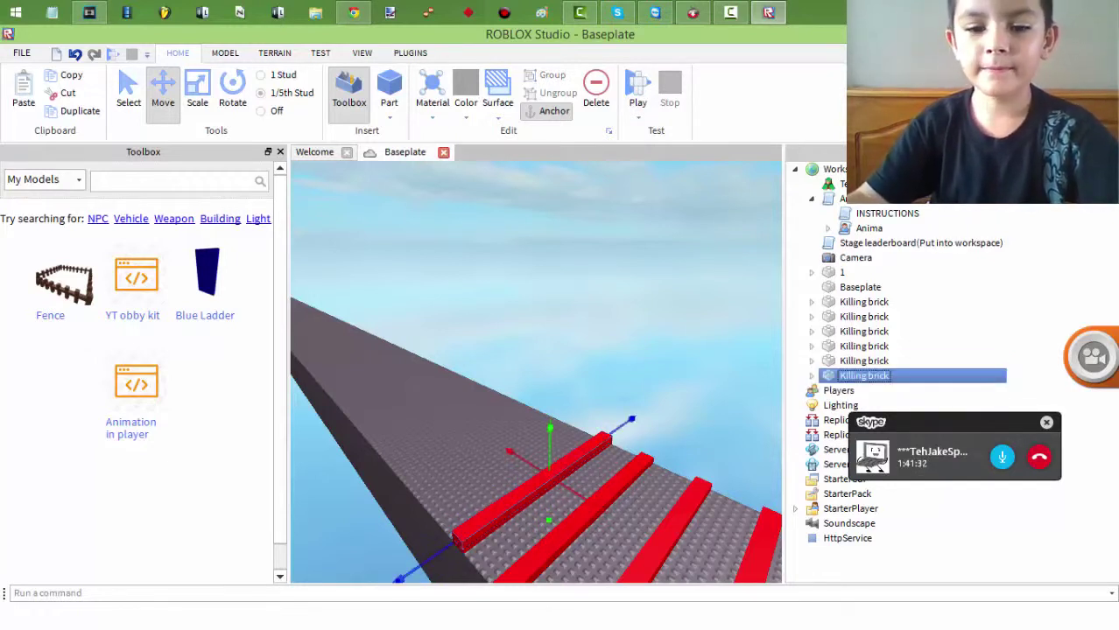
left_click_drag(458, 535, 426, 508)
Duplicate the sixth Killing brick and set the copy down on the strip one gap beyond it, completing a row of seven
key("ctrl+d")
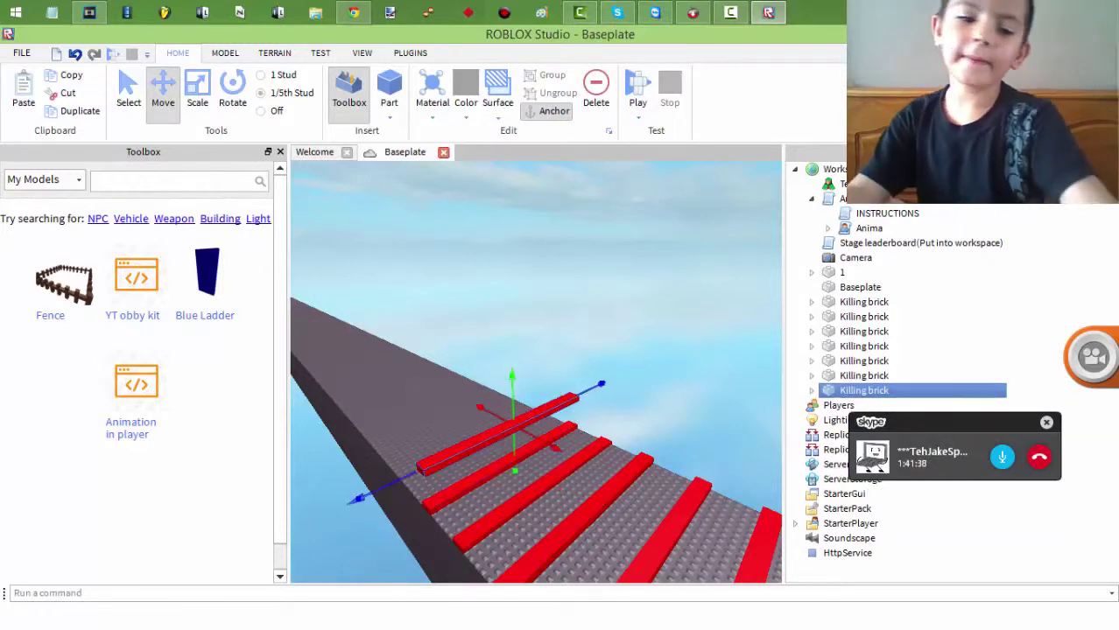
key("ctrl+z")
key("ctrl+y")
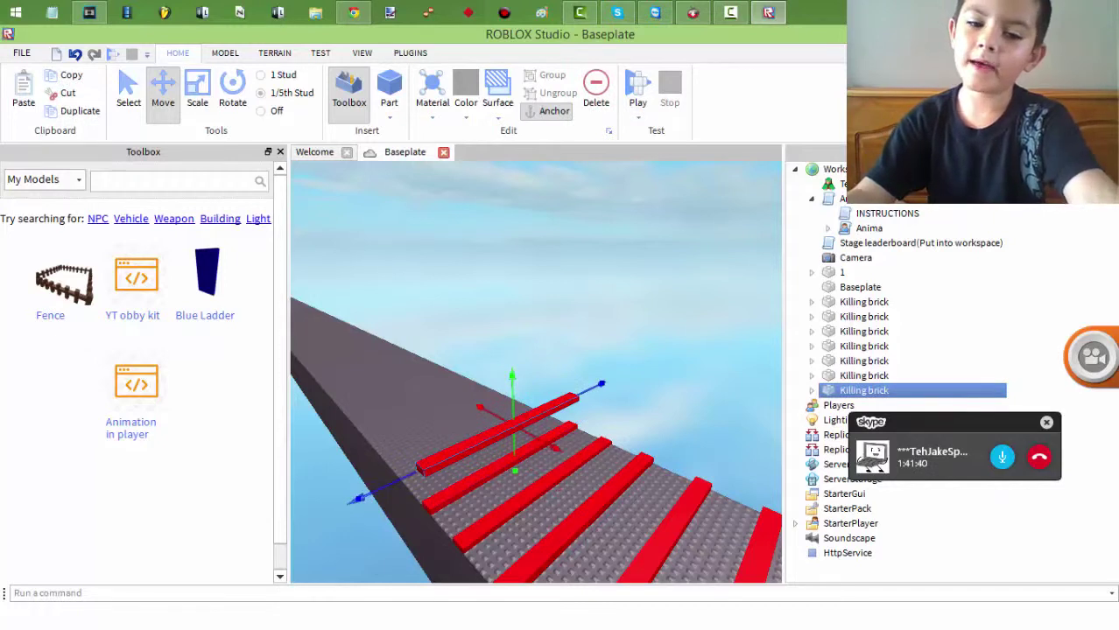
key("a")
left_click_drag(595, 435, 564, 442)
Scale the Baseplate's far end back along its length to just beyond the last Killing brick
left_click(860, 287)
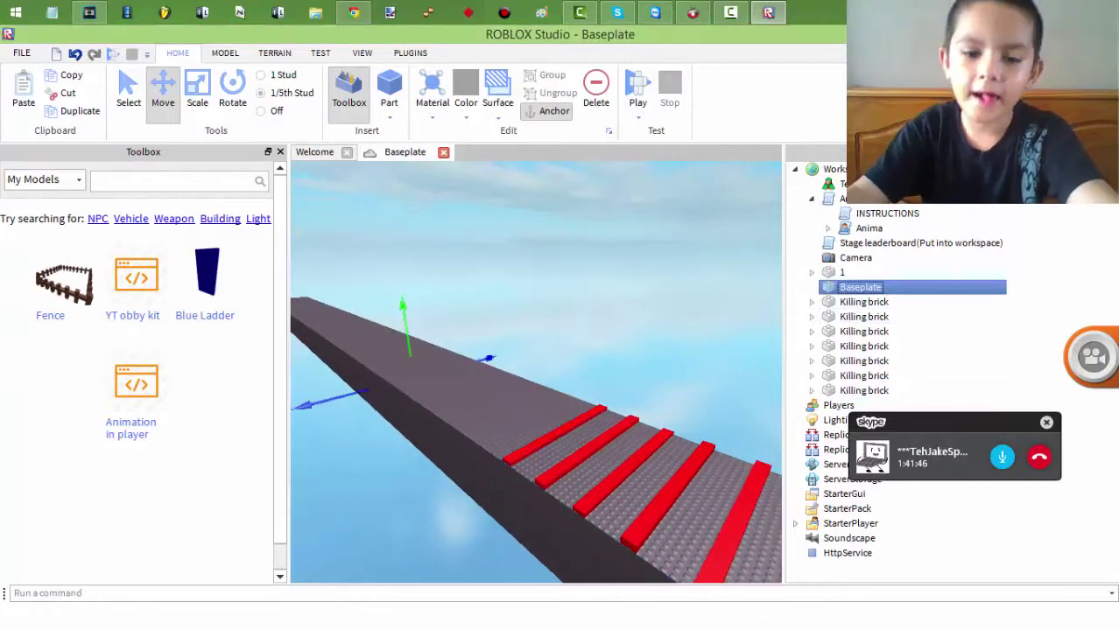
key("f")
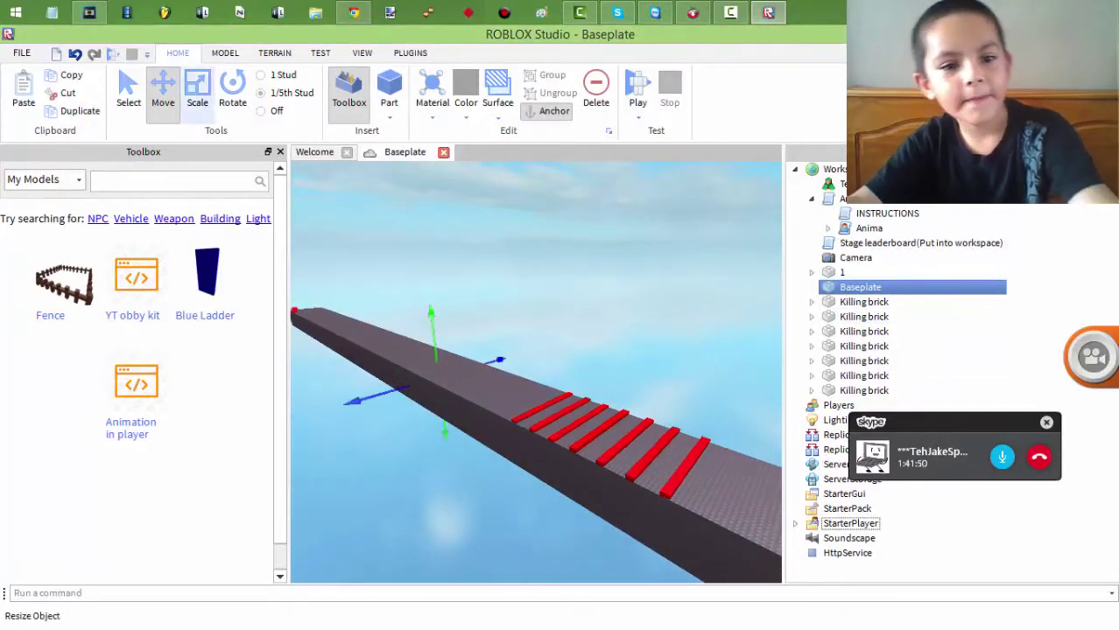
left_click(197, 92)
left_click_drag(295, 312, 486, 400)
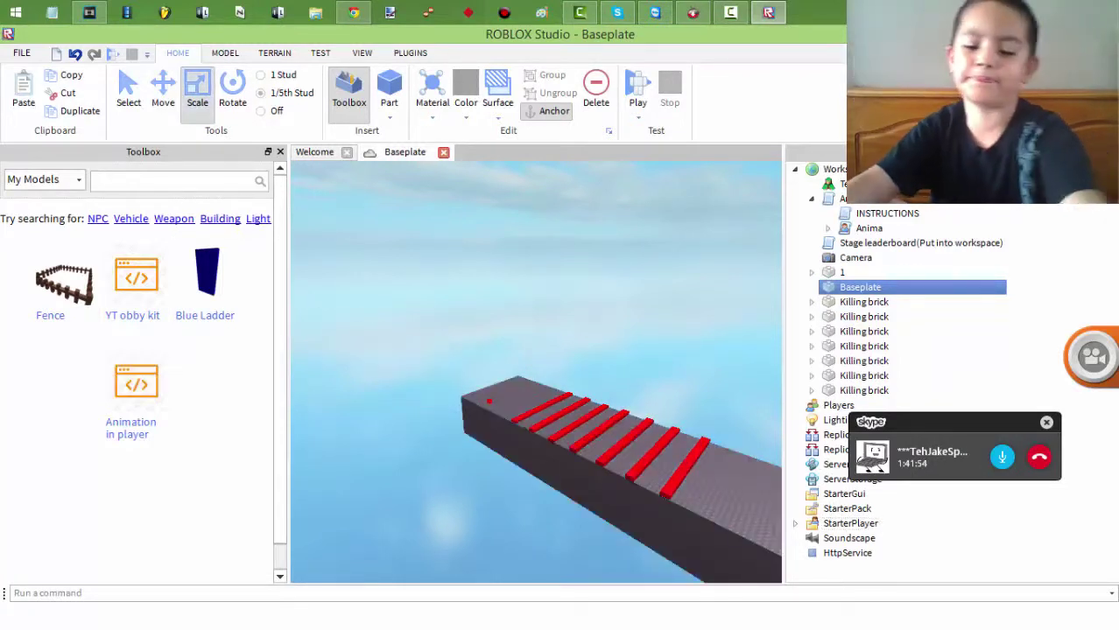
Select the yellow part 1 and scale it into a large flat panel reaching toward the nearest Killing brick
right_click_drag(525, 368, 613, 368)
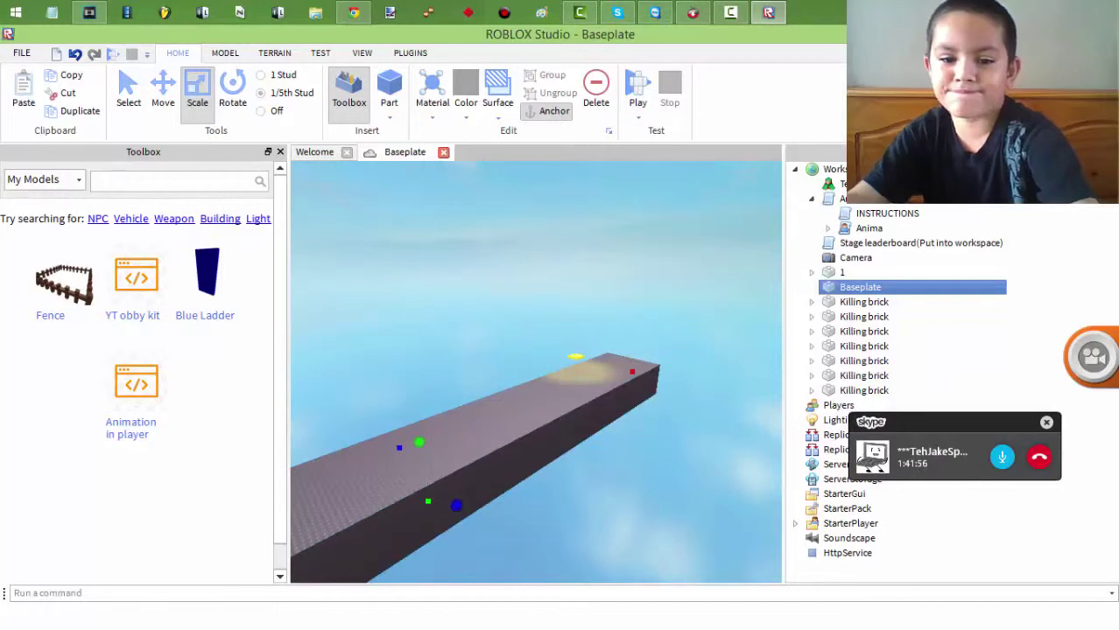
left_click(842, 272)
left_click_drag(569, 355, 359, 407)
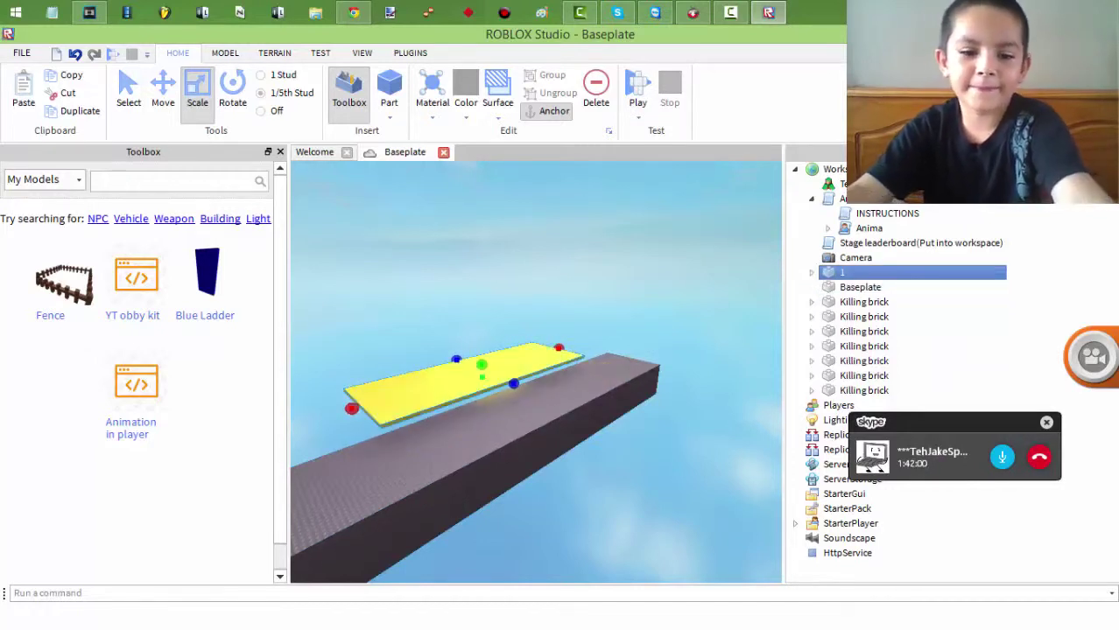
right_click_drag(359, 408, 421, 346)
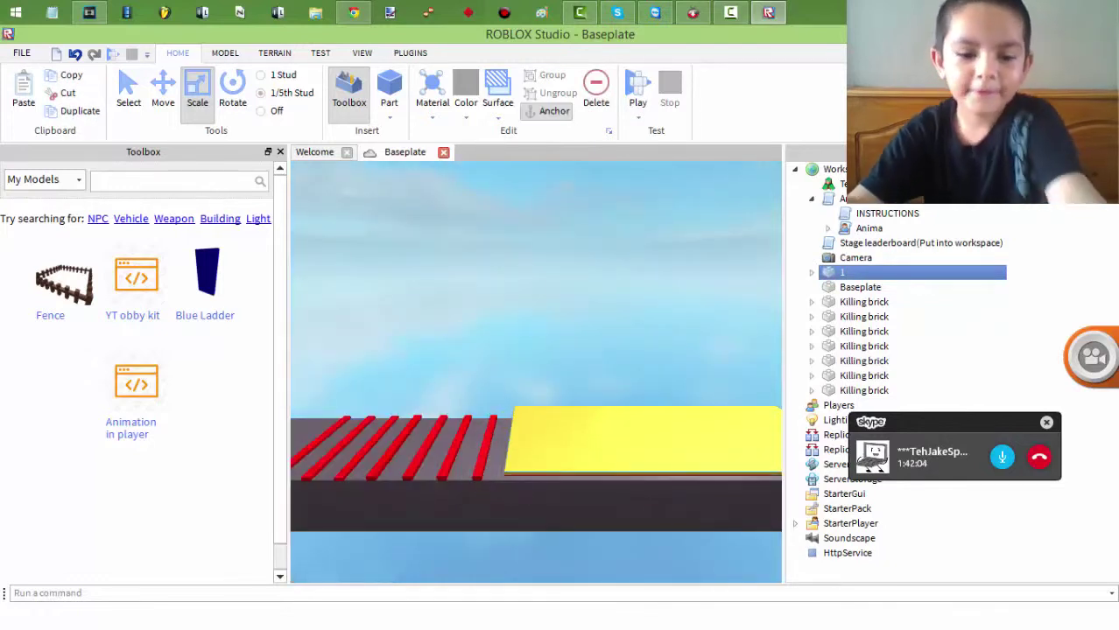
Use the Move tool to seat part 1 on the Baseplate beside the row of Killing bricks, and leave part 1 selected
key("w")
key("ctrl+2")
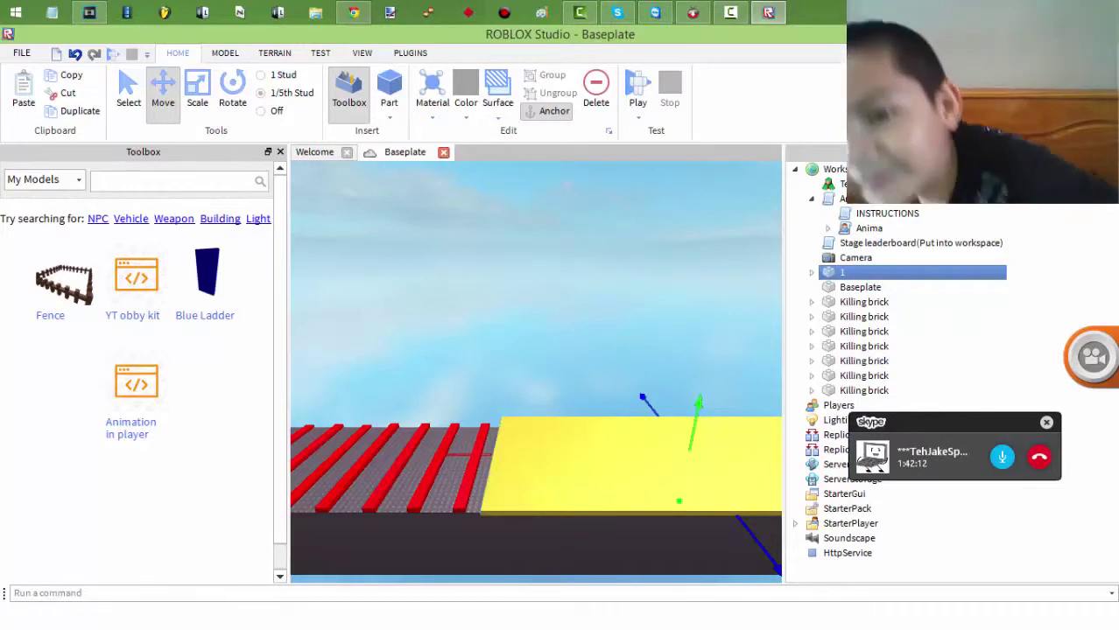
scroll(536, 368, "down", 5)
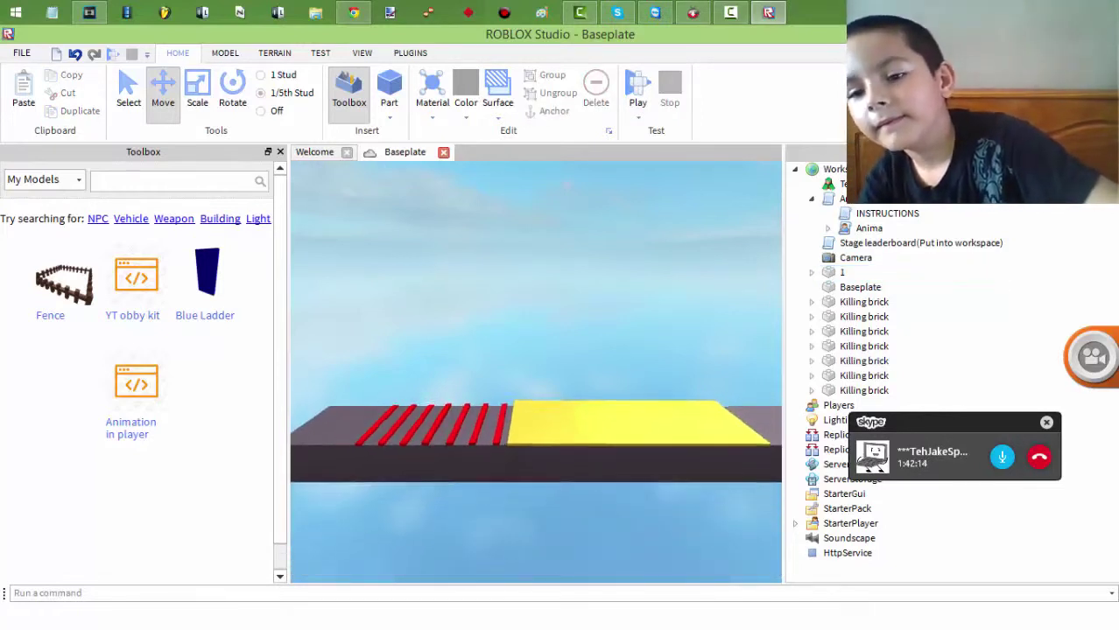
left_click(861, 288)
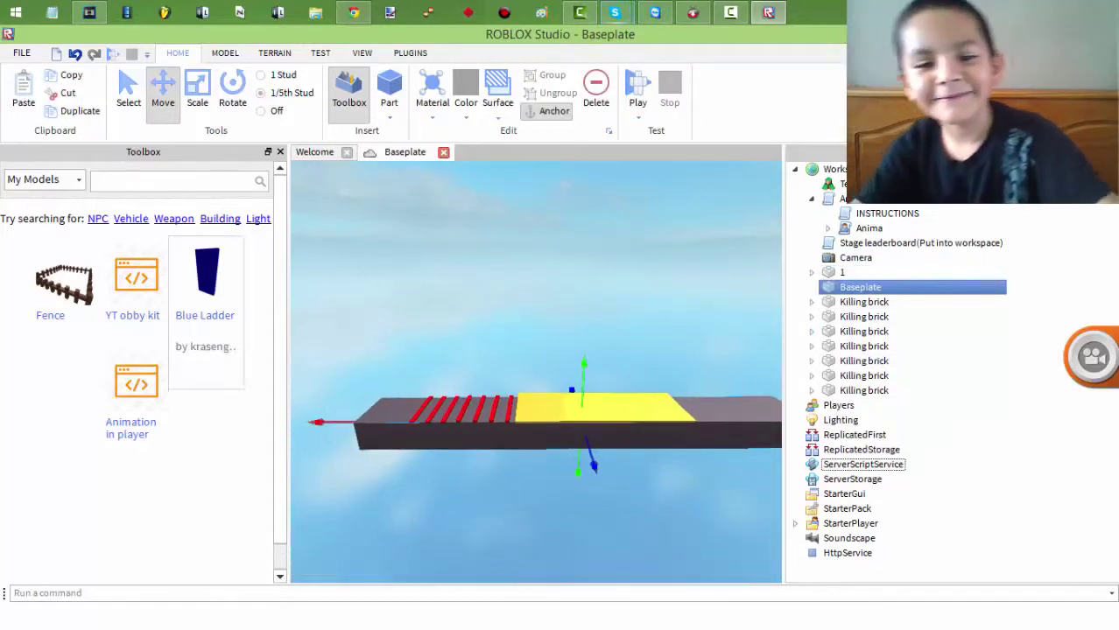
left_click(843, 273)
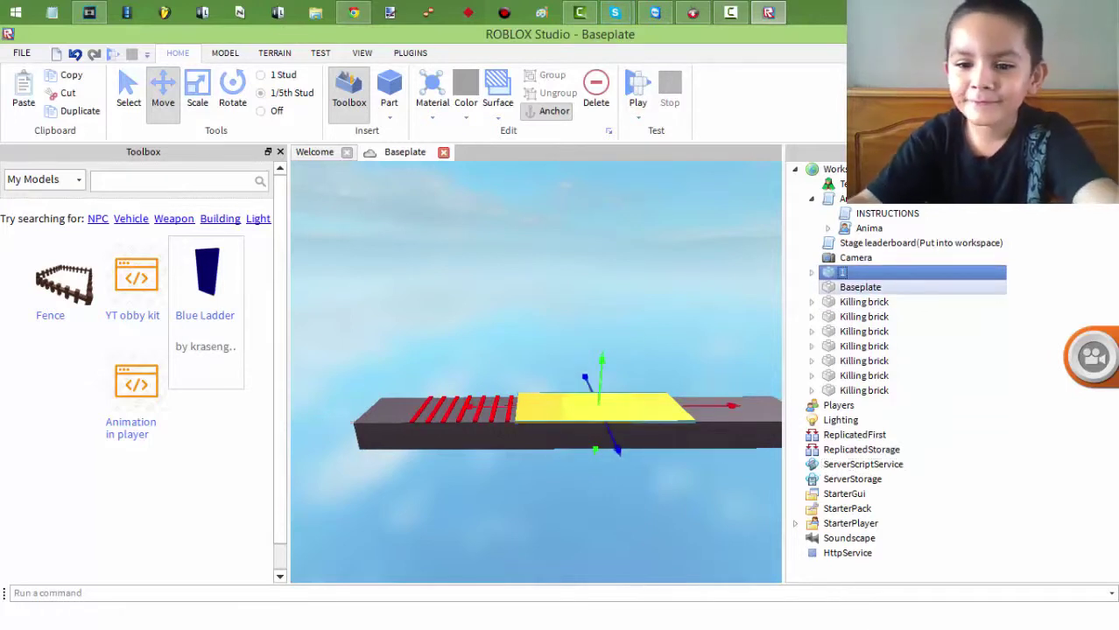
Select the Baseplate and scale its empty end back along its length to just beyond the yellow part 1
double_click(861, 287)
left_click(197, 92)
key("d")
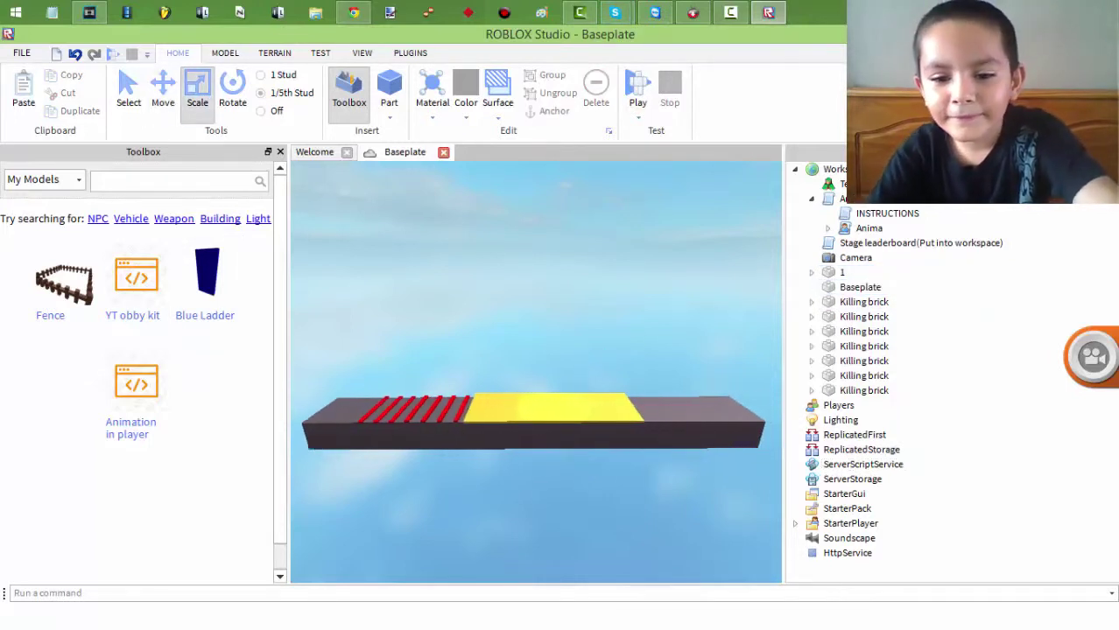
double_click(861, 288)
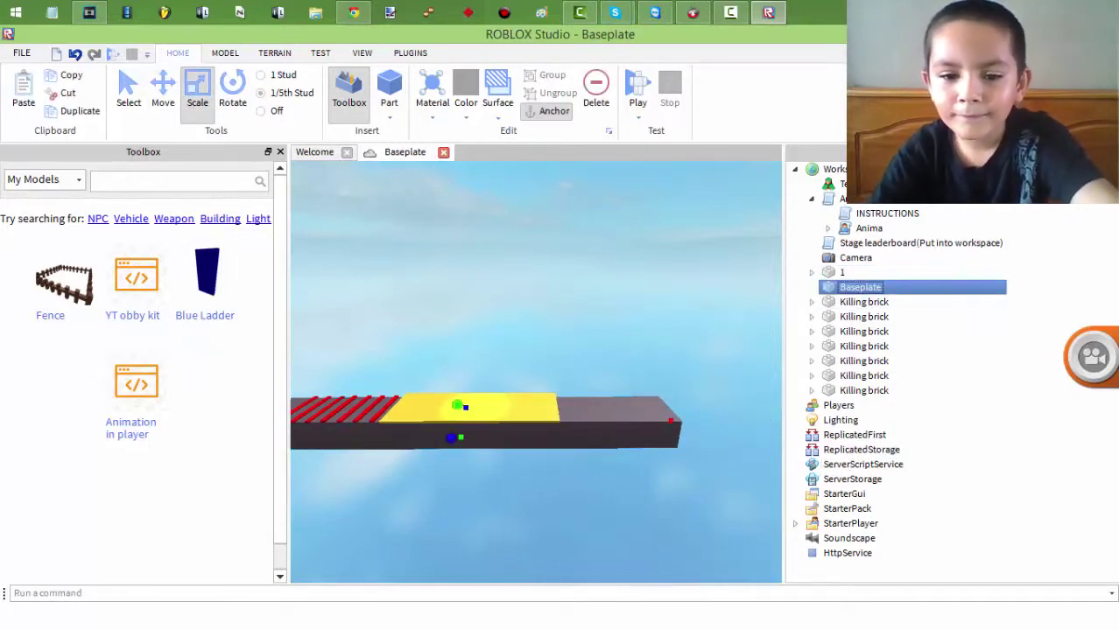
left_click_drag(671, 421, 568, 421)
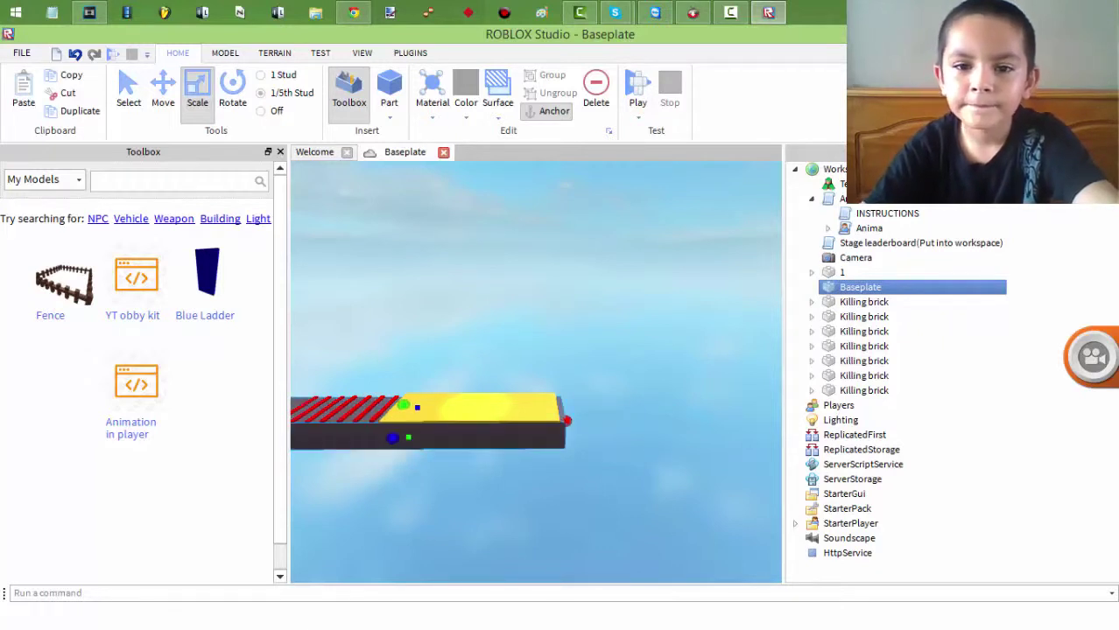
Playtest the obstacle course, stop the test, and return to editing
left_click(637, 92)
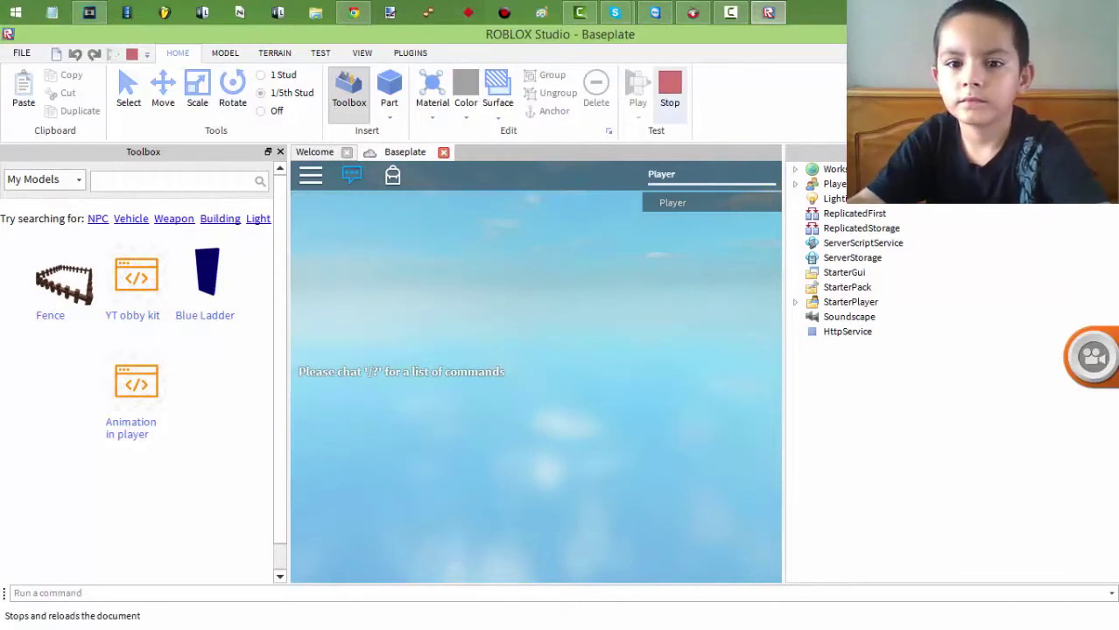
left_click(670, 88)
key("a")
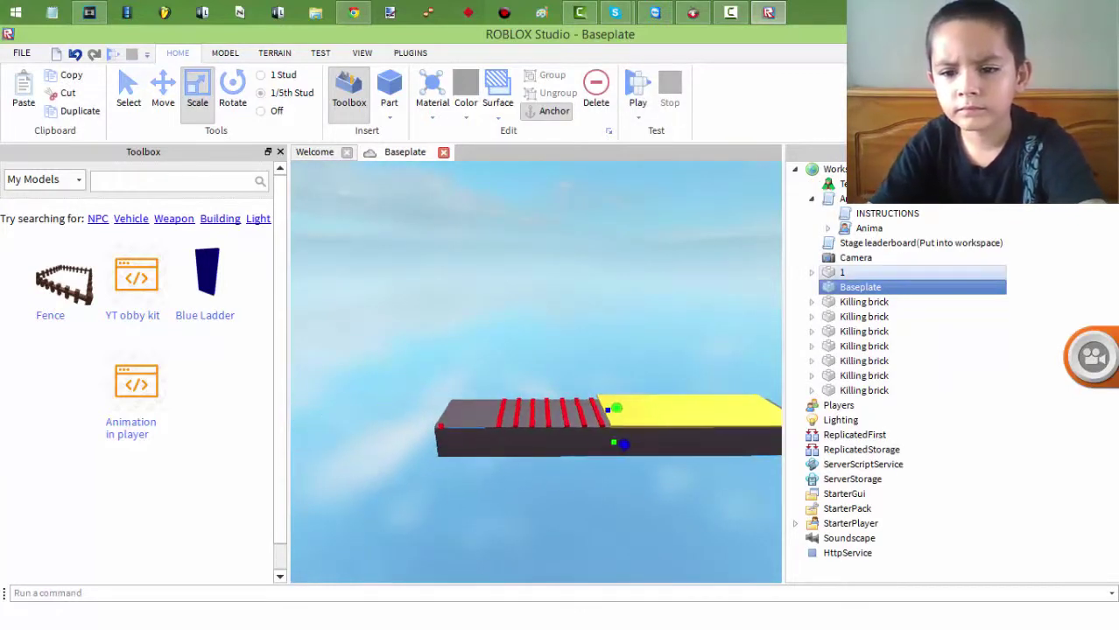
Expand part 1, open its Script to examine the stage code, and close the script
key("w")
left_click(831, 169)
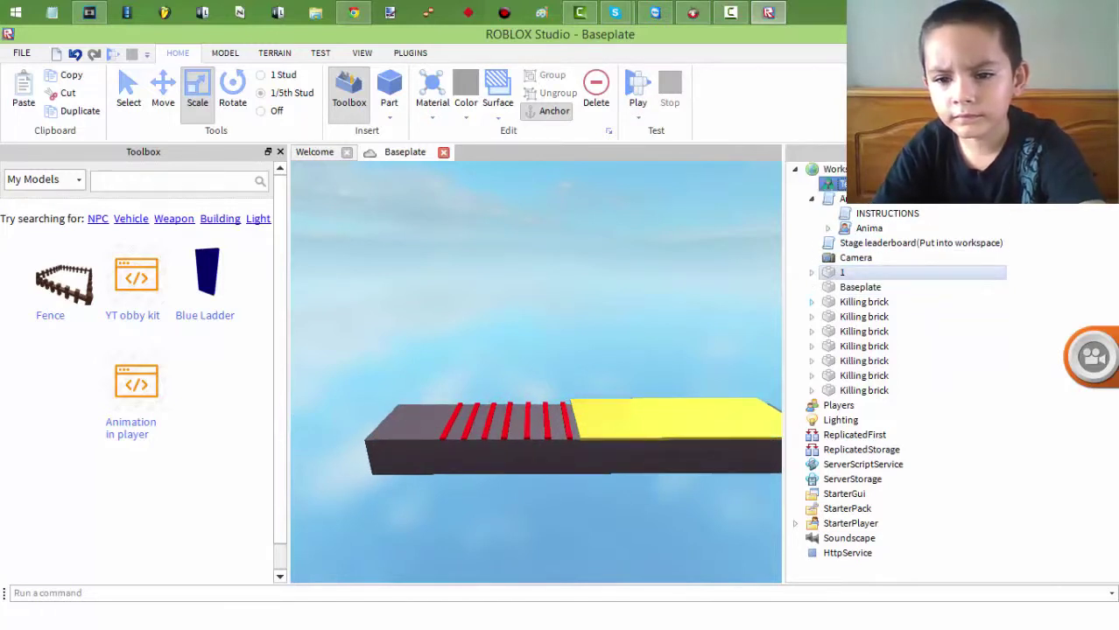
double_click(876, 272)
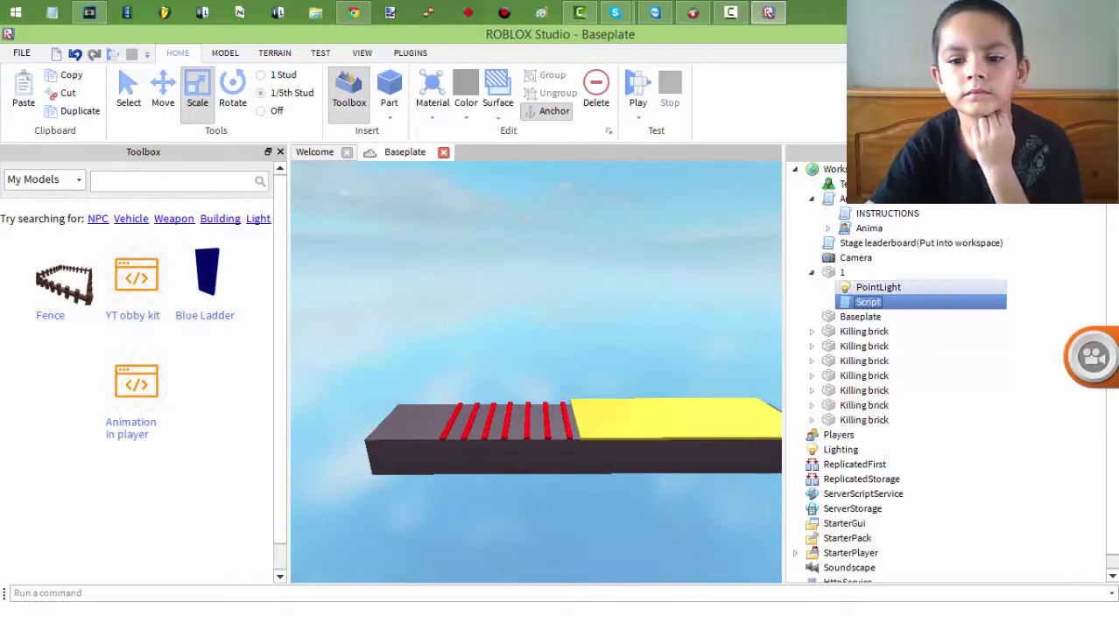
double_click(867, 302)
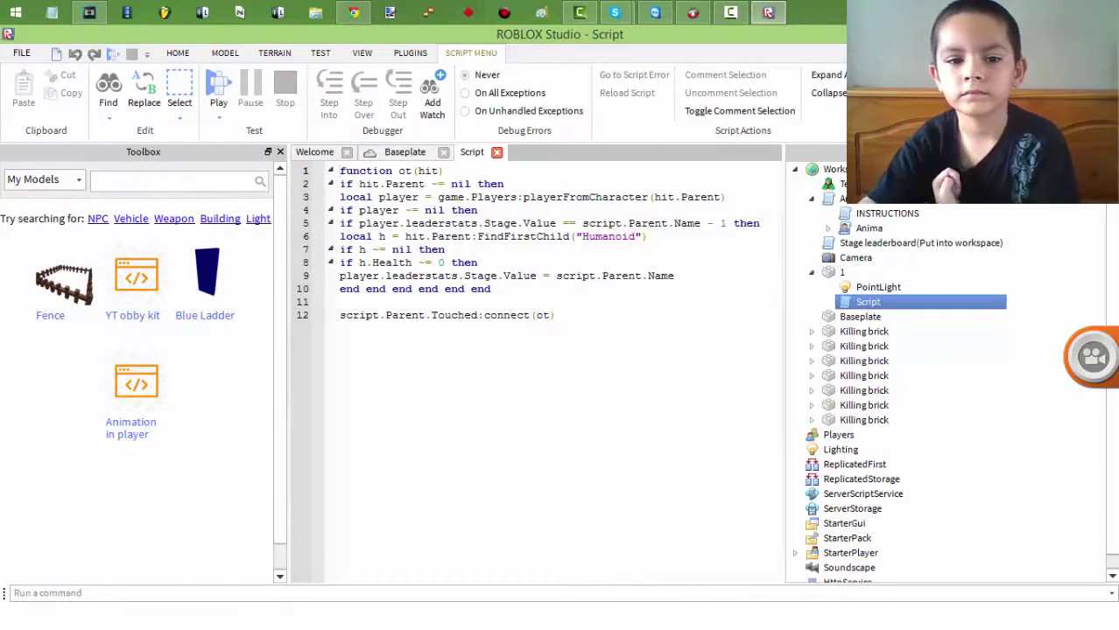
key("ctrl+w")
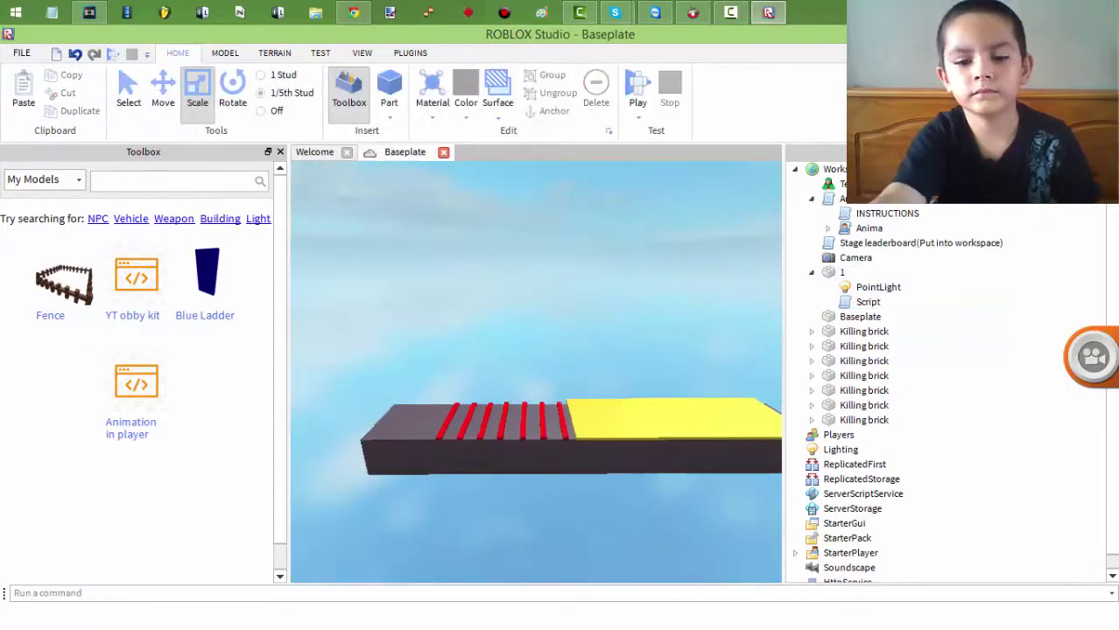
Scale part 1 narrower across the Baseplate and shorten it into a small pad beside the nearest Killing brick
key("w")
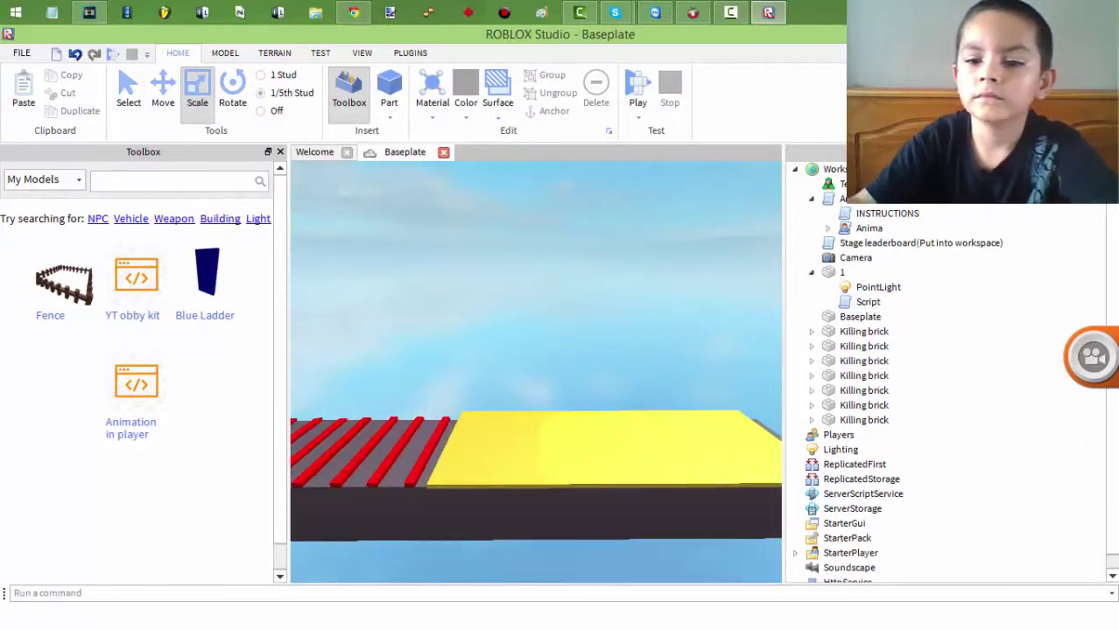
left_click(842, 273)
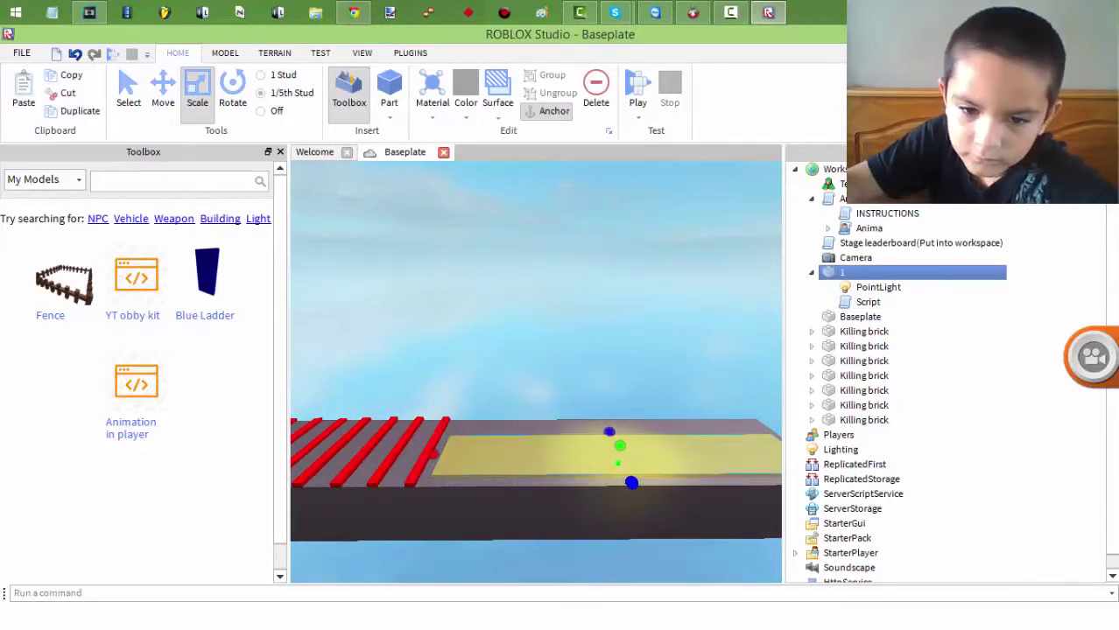
key("Escape")
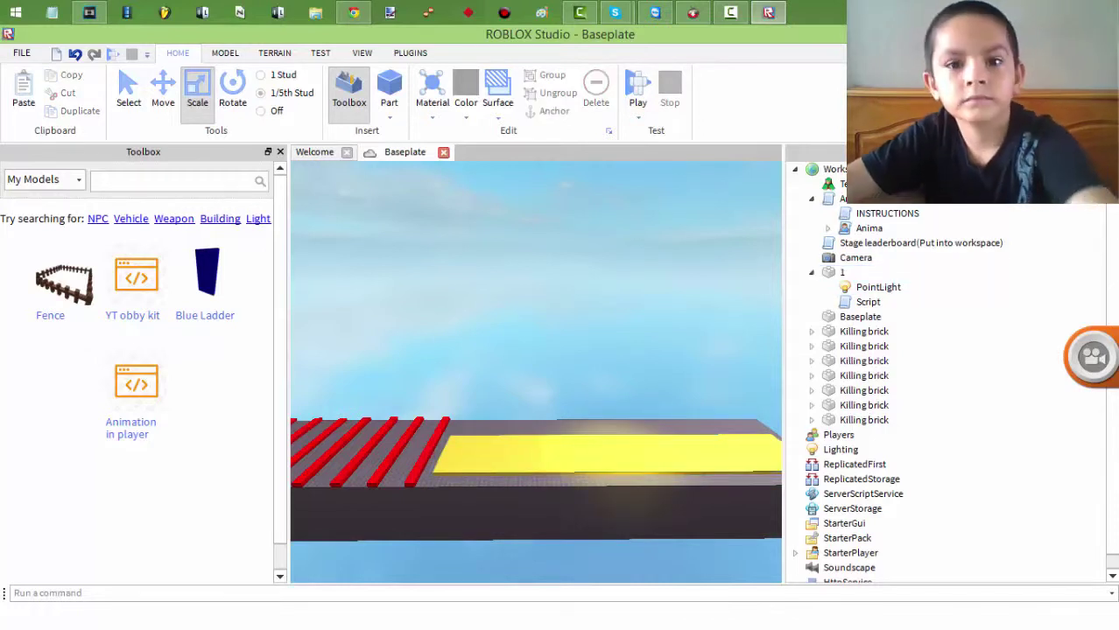
left_click(843, 272)
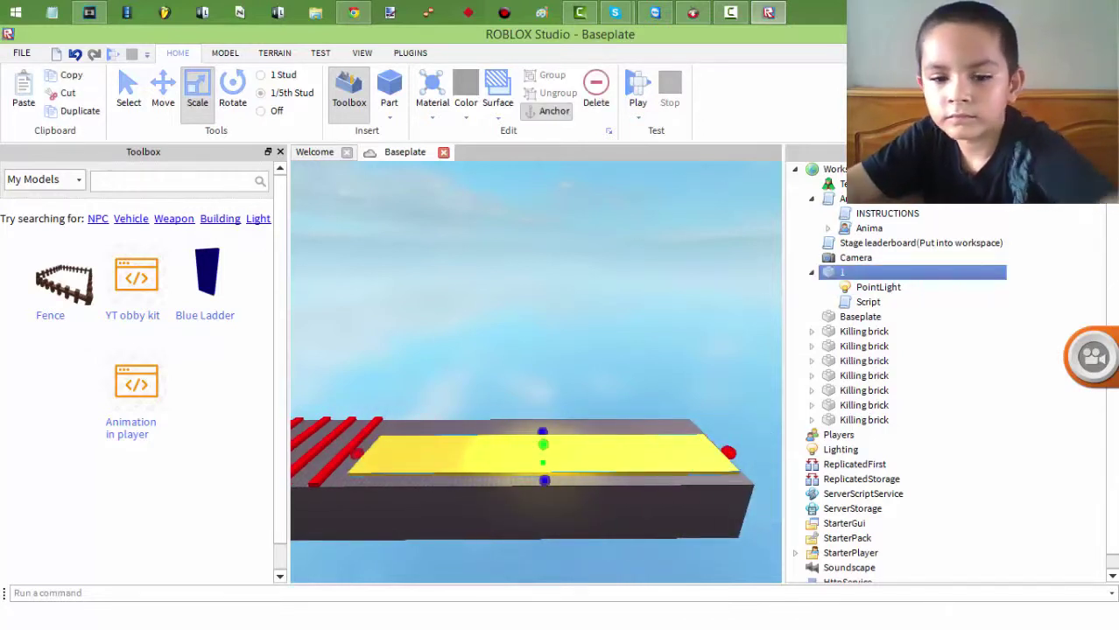
left_click_drag(728, 452, 439, 453)
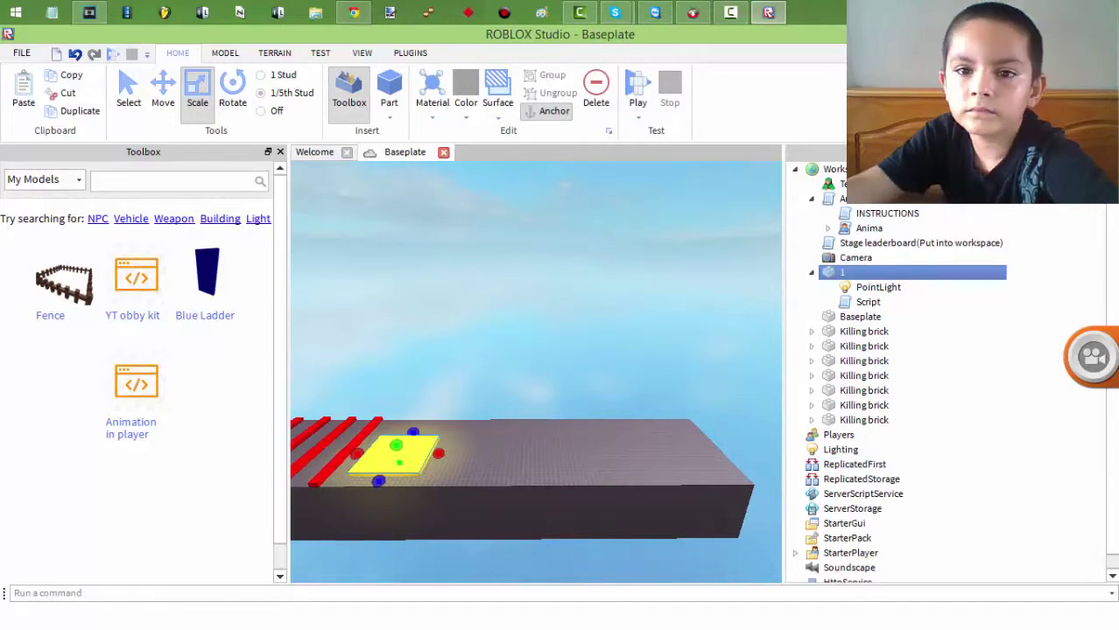
Switch to Skype, check the LOL GROUP call, view a recent contact's conversation, and bring up the screen recorder
mouse_move(615, 12)
left_click(535, 105)
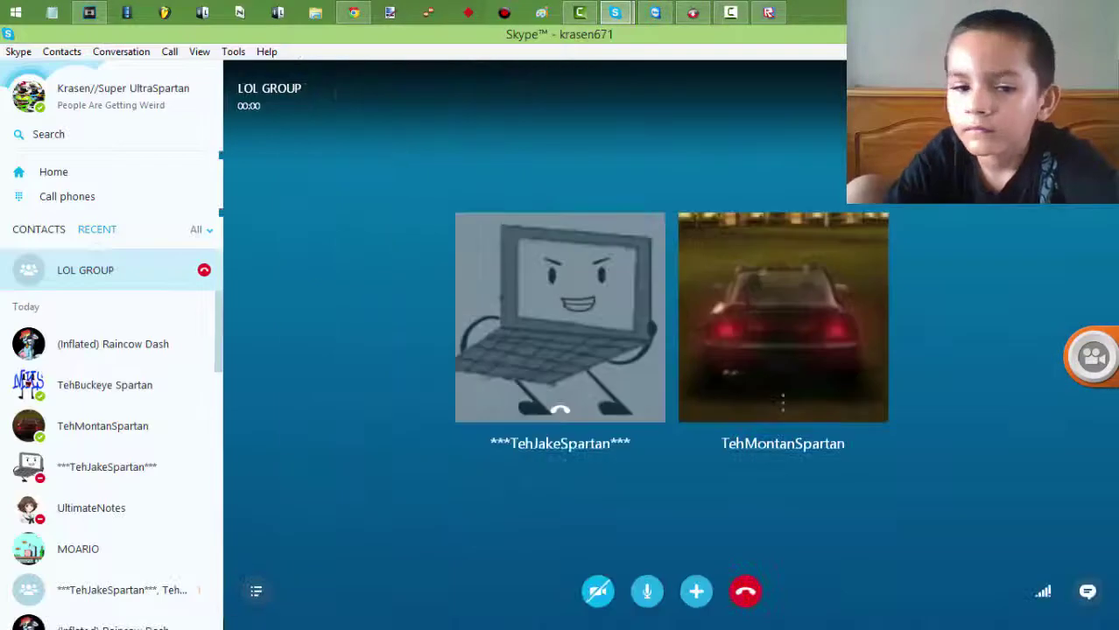
key("super+Up")
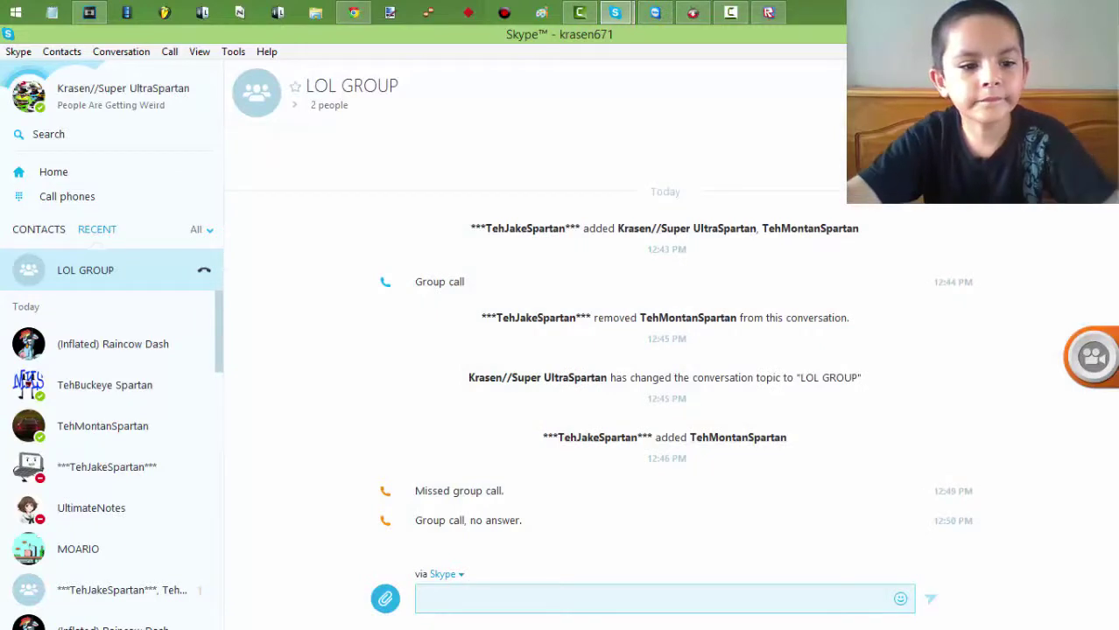
left_click(102, 425)
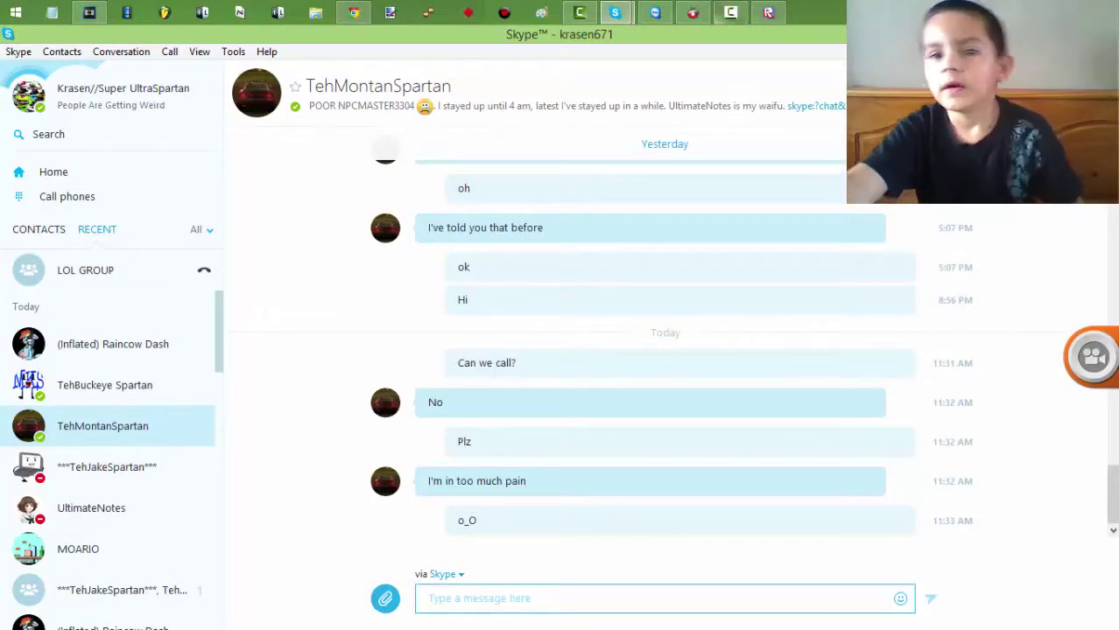
mouse_move(655, 12)
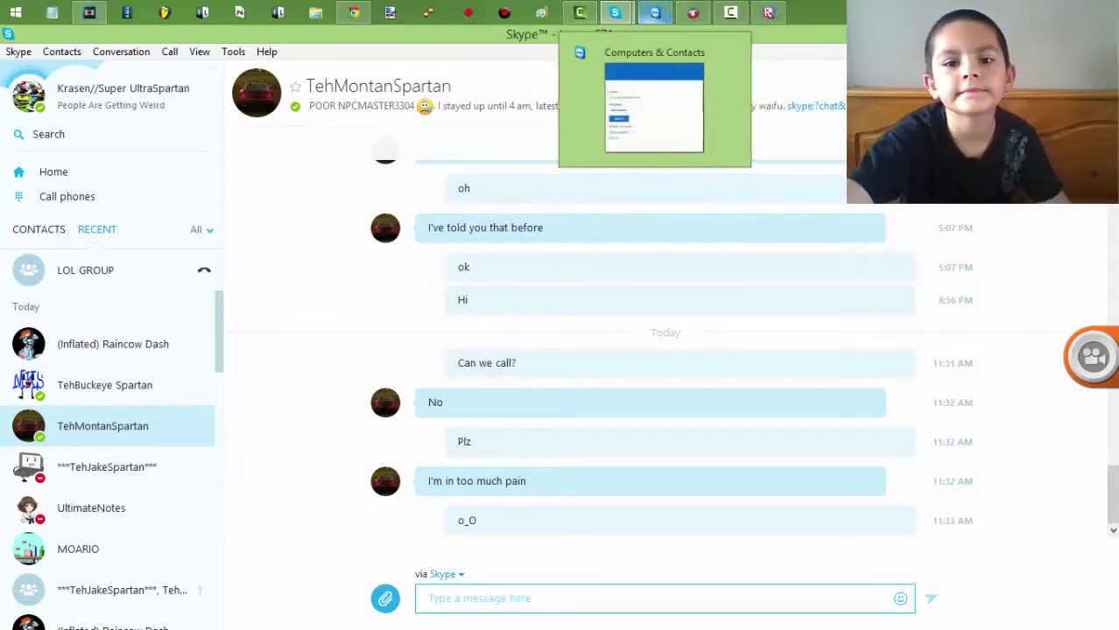
left_click(731, 12)
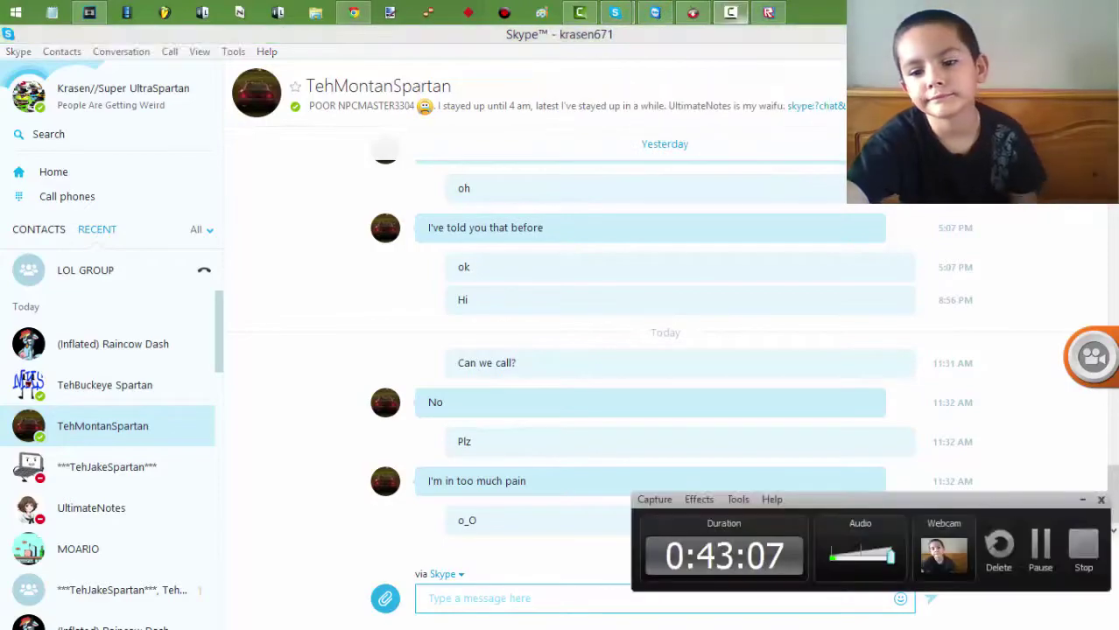